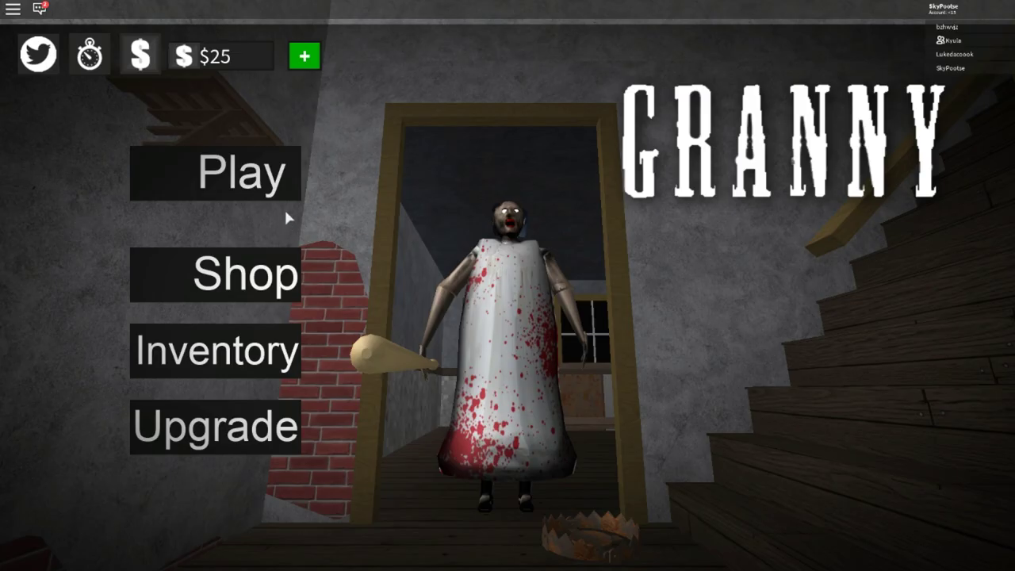
- Start the round and walk through the first hallways into a room
left_click(282, 186)
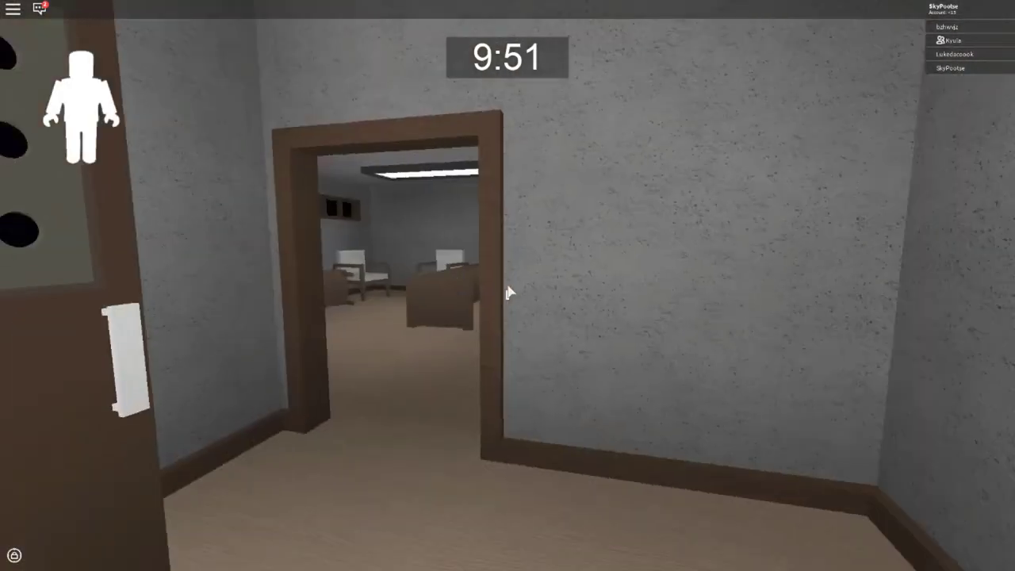
key("w")
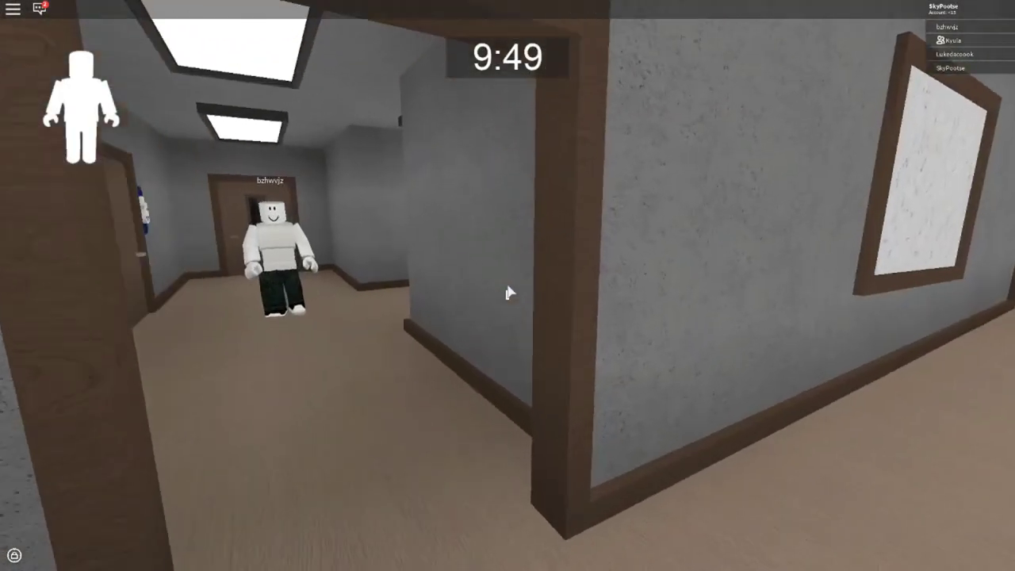
key("w")
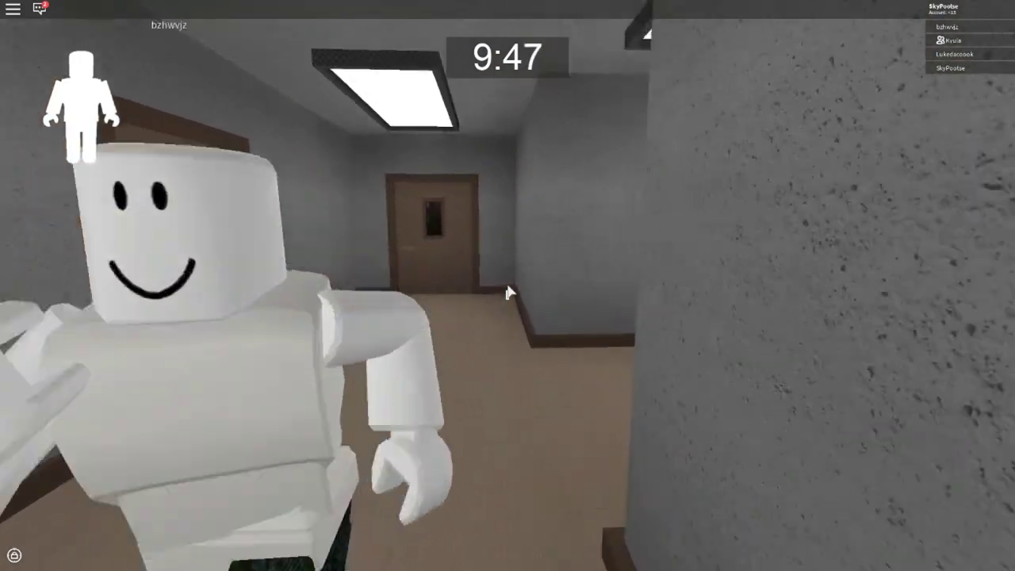
key("w")
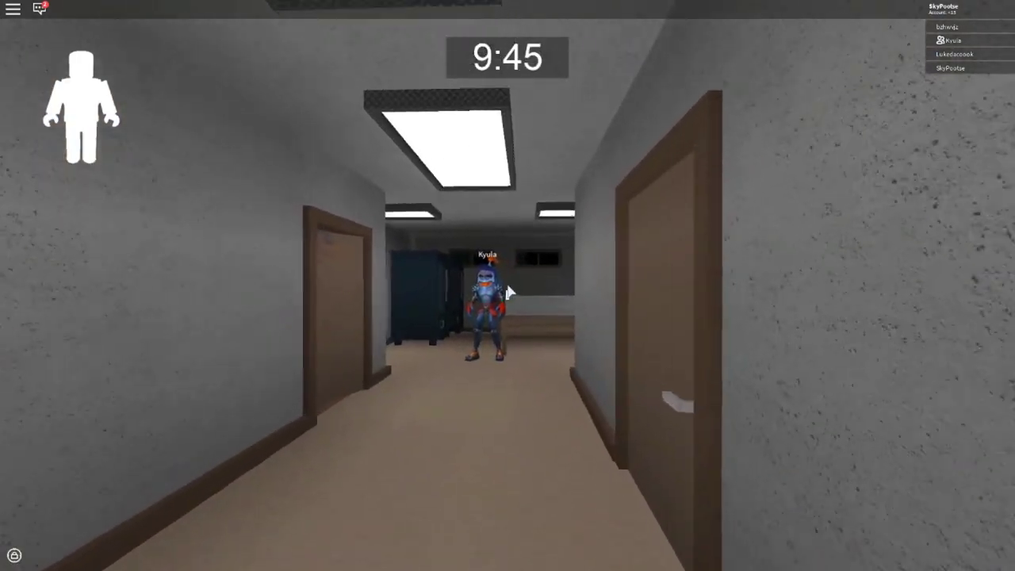
key("w")
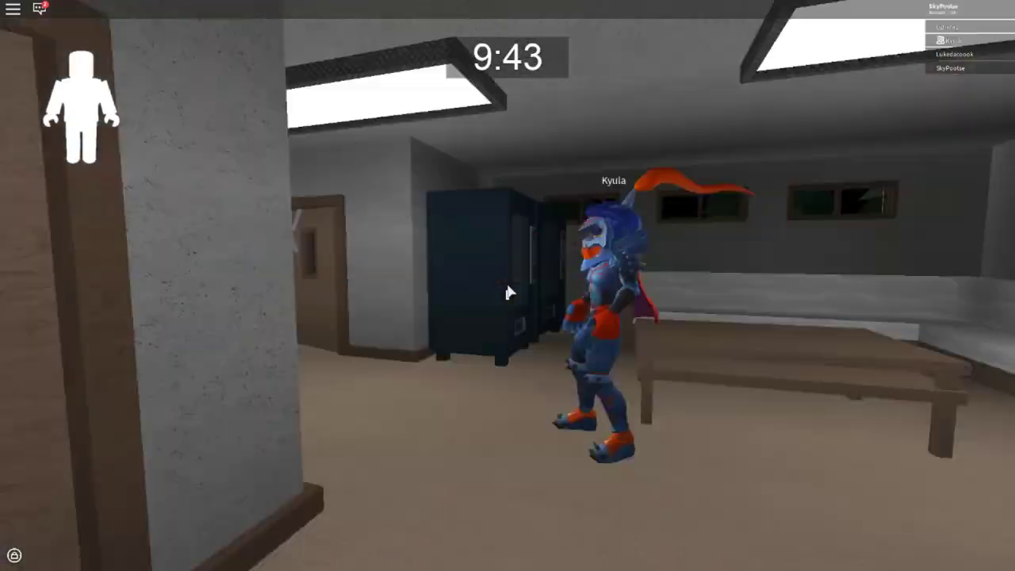
- Explore the couch room and the brick room, then return to the hallway
key("w")
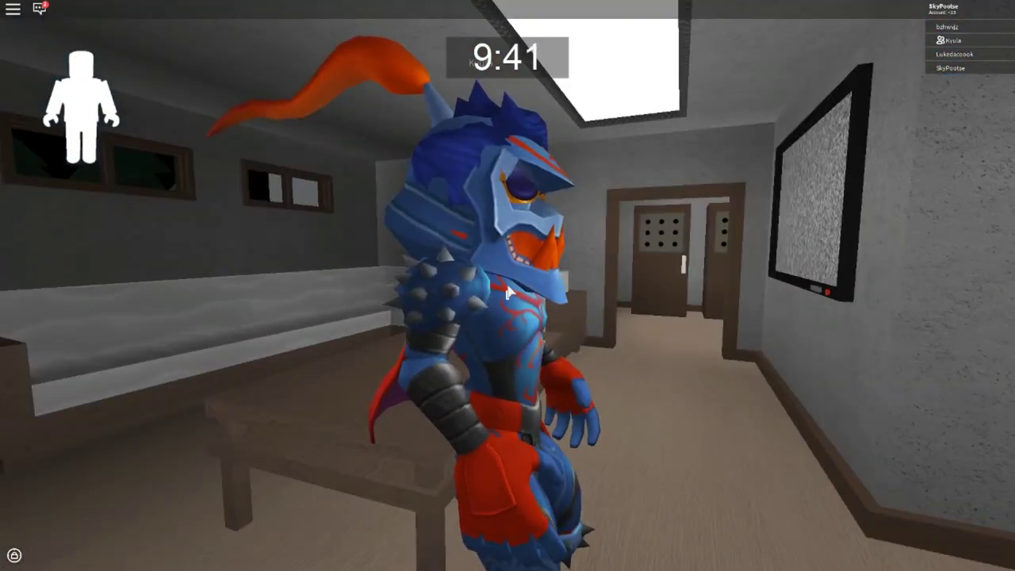
key("w")
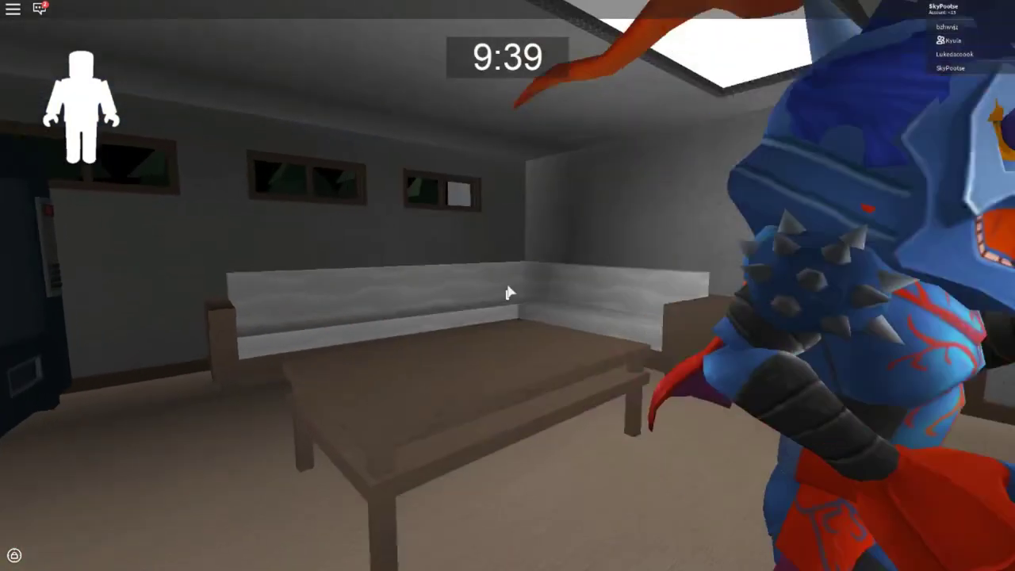
key("w")
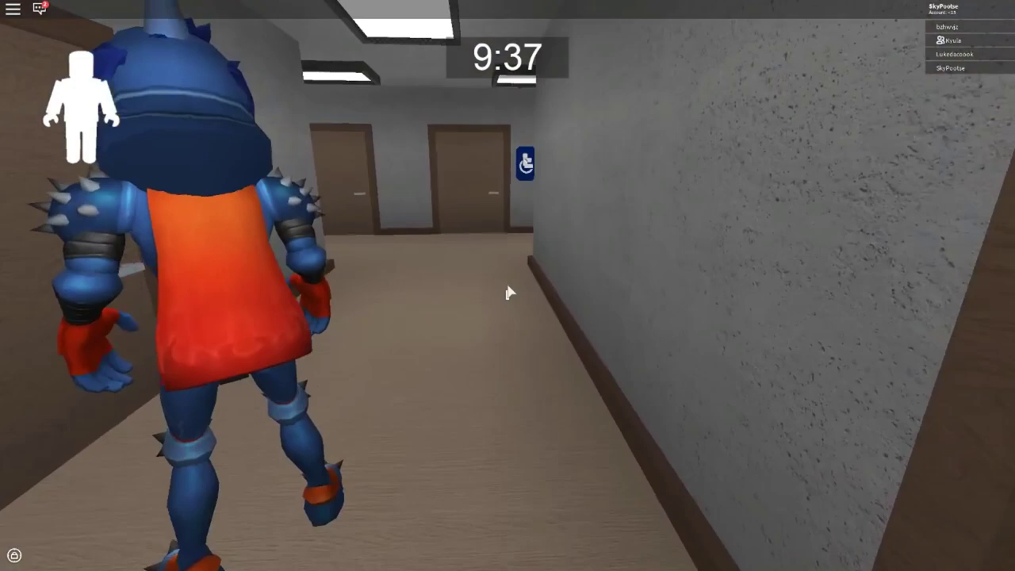
key("w")
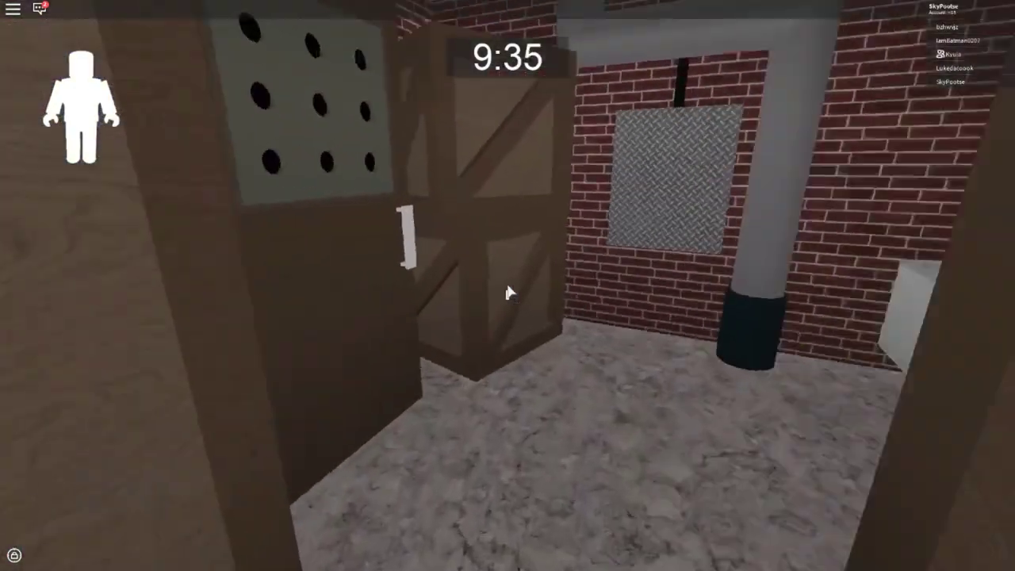
key("w")
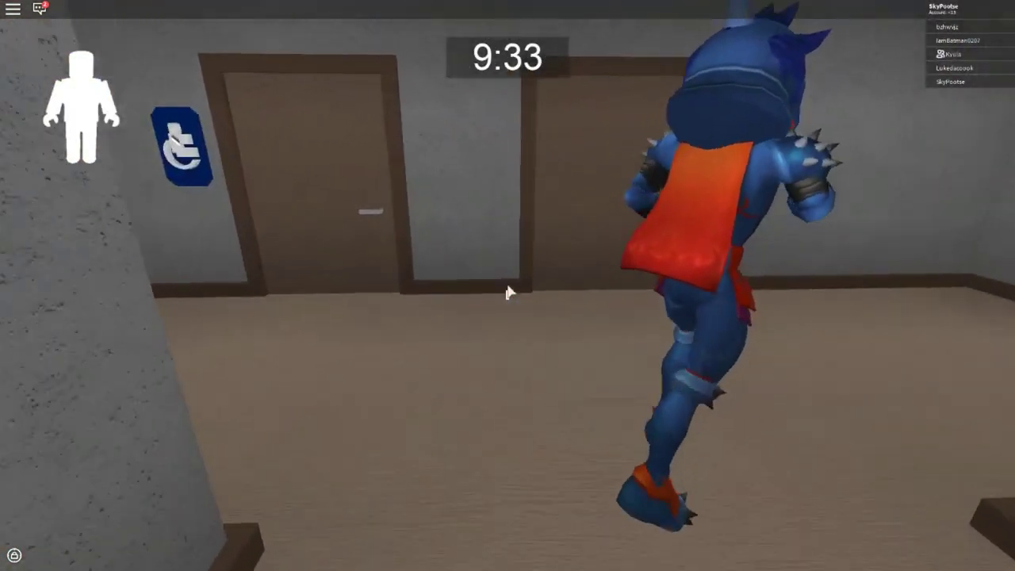
- Peer through the storeroom door window at Granny and the key on the table
key("w")
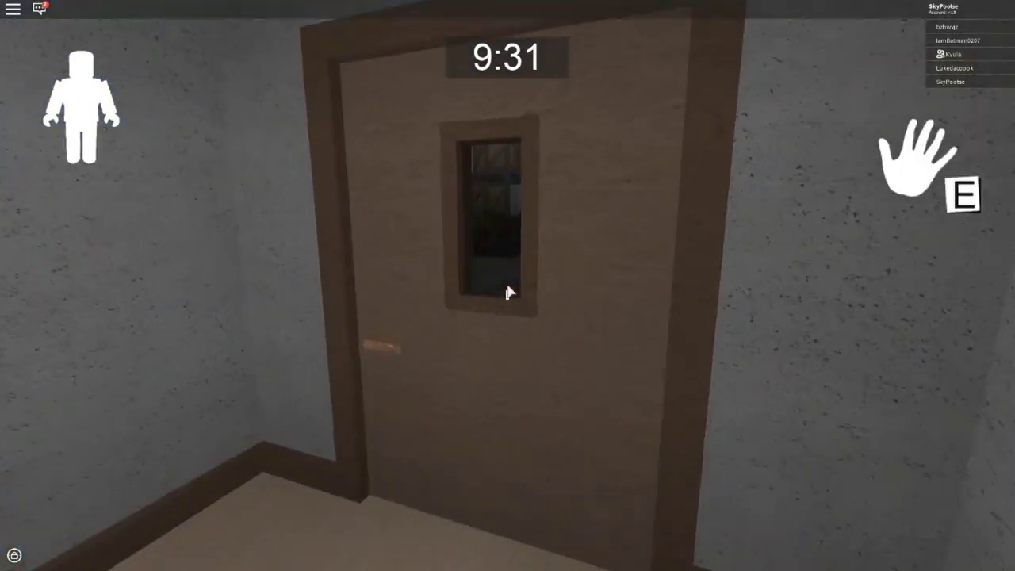
key("w")
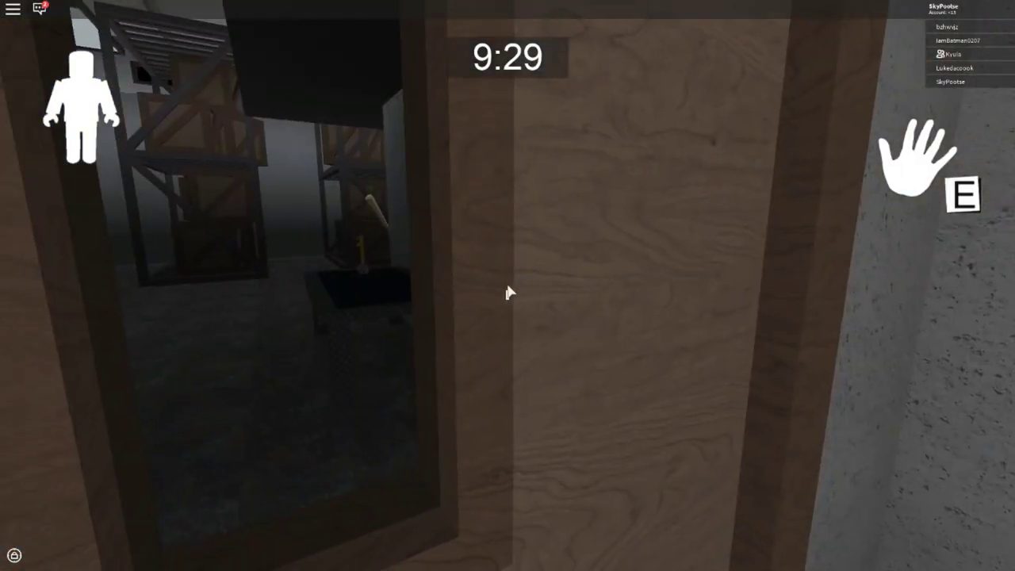
key("w")
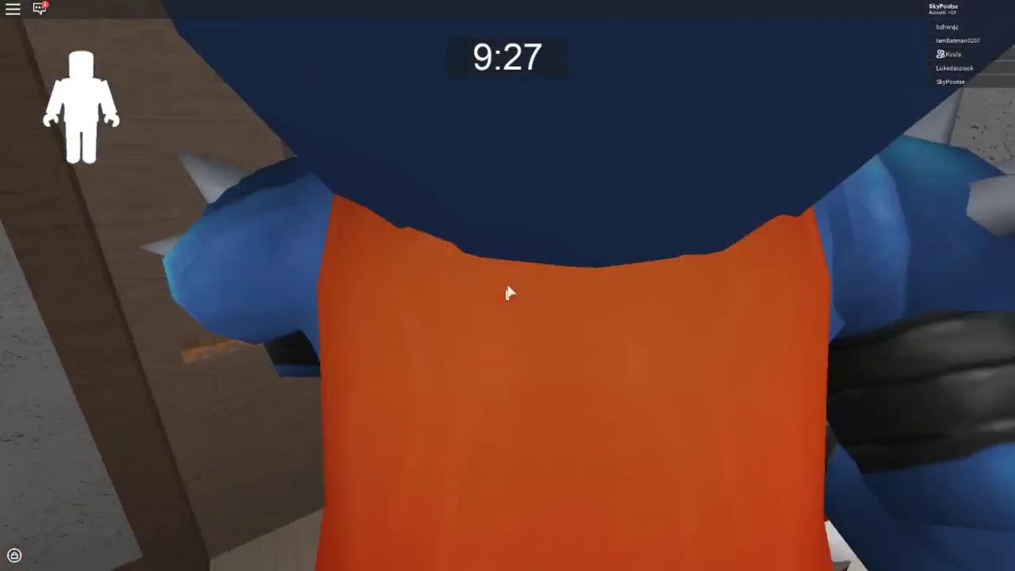
key("w")
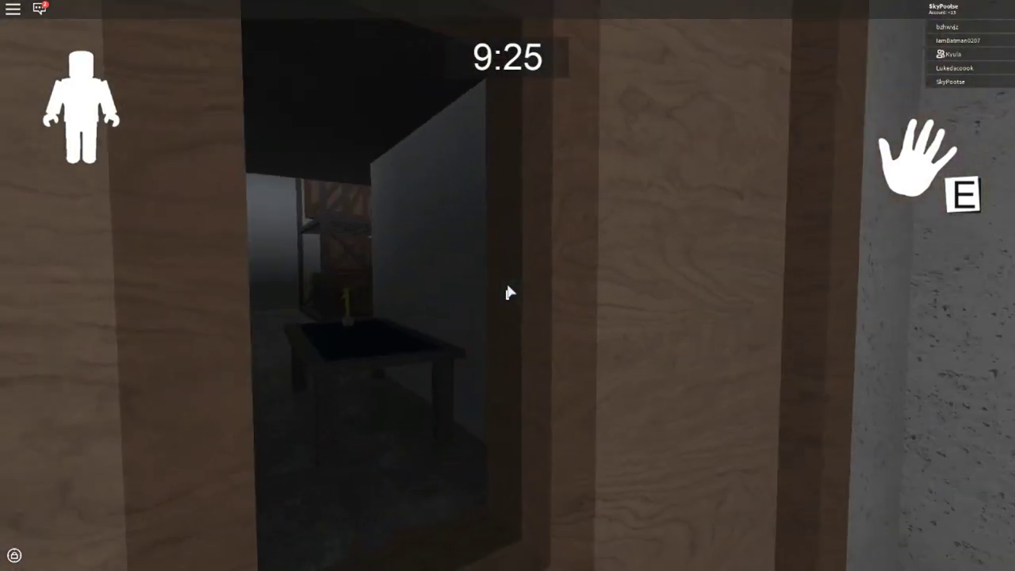
key("w")
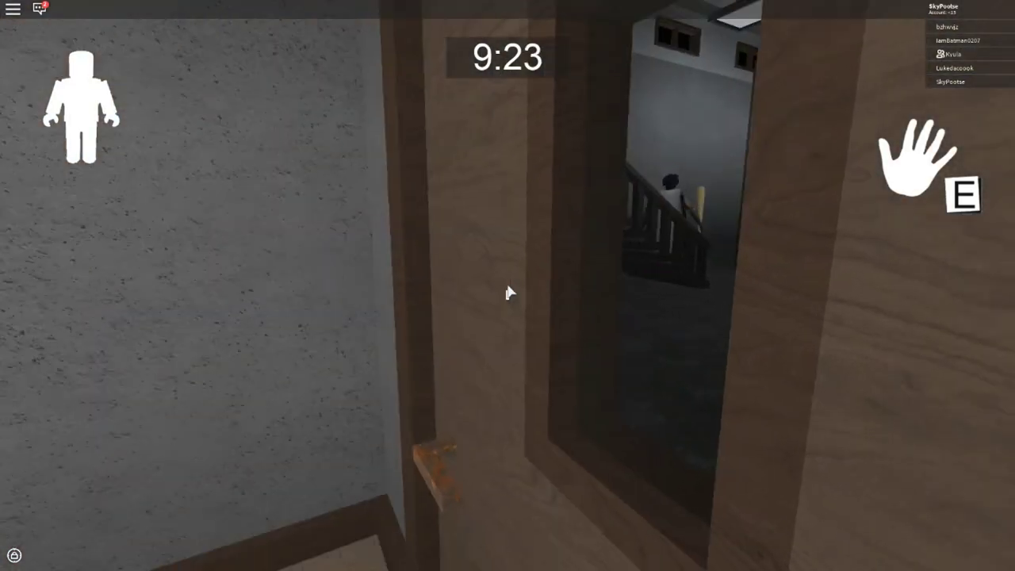
key("w")
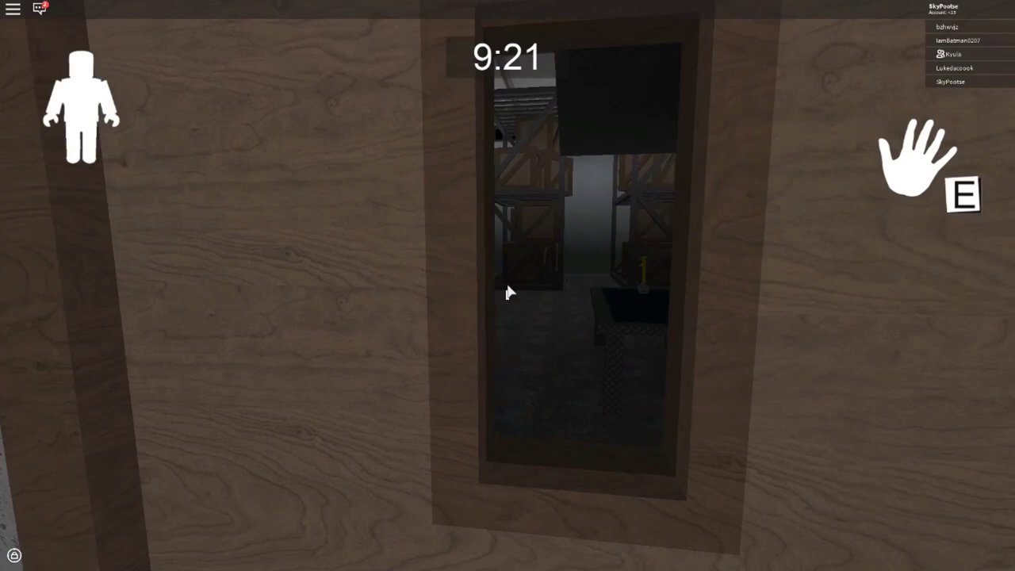
- Cross the hallway and room past other players, through the lockers doorway into the warehouse
key("w")
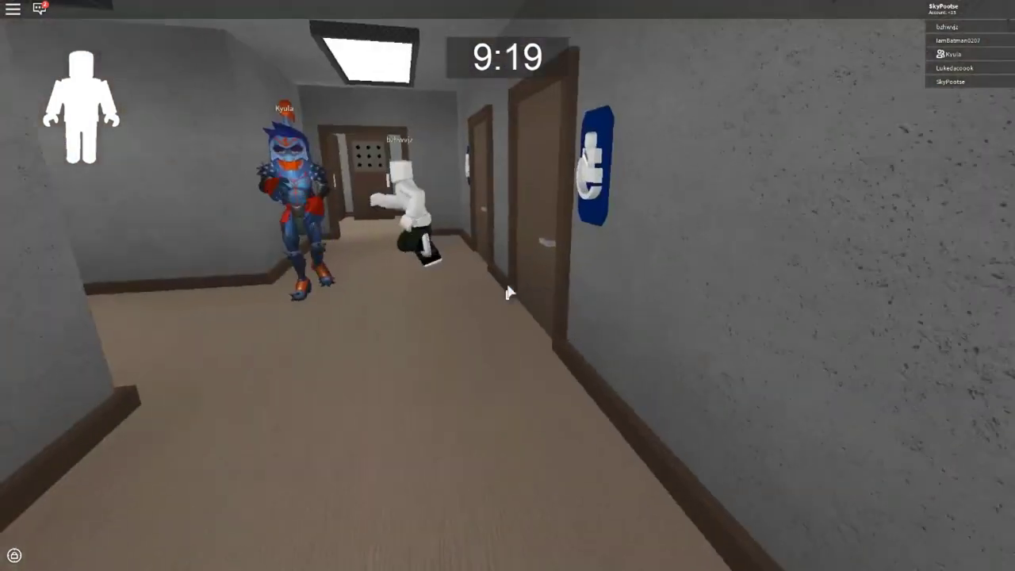
key("w")
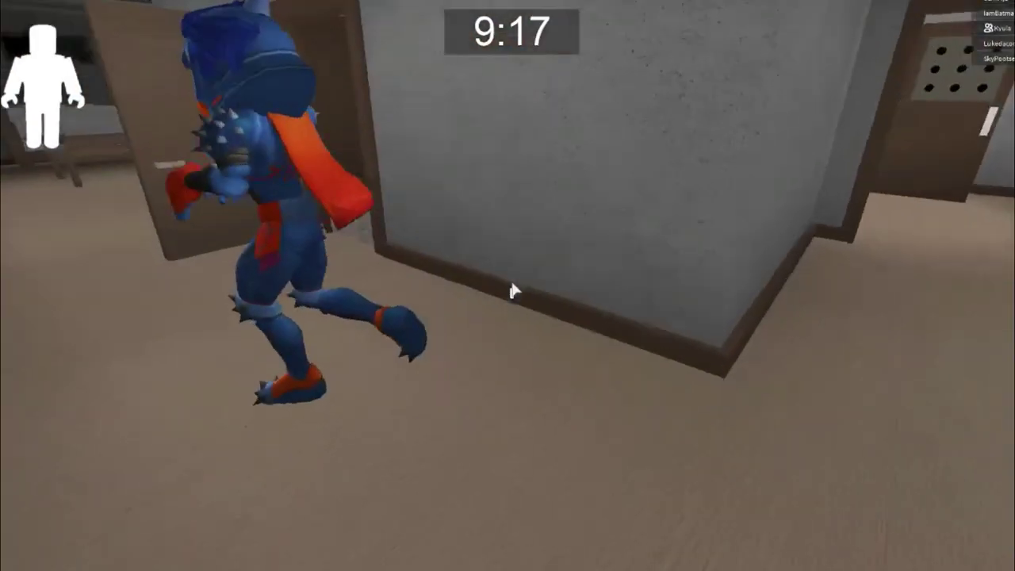
key("w")
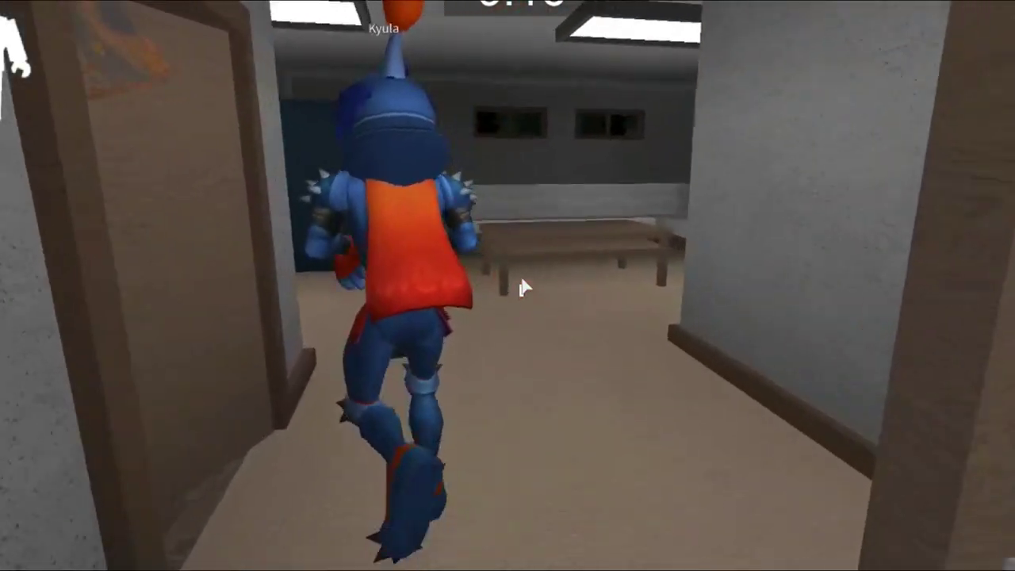
key("w")
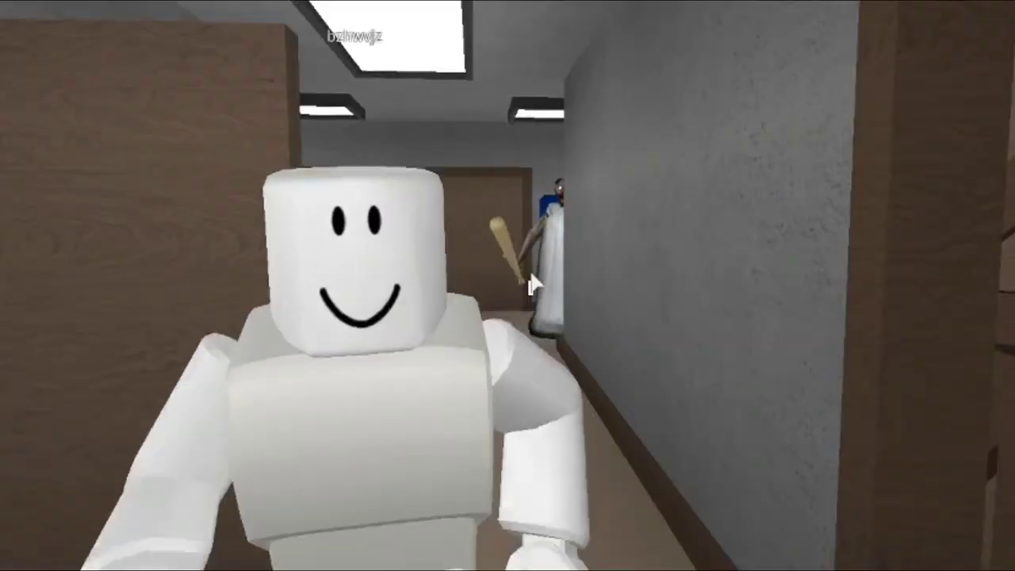
key("w")
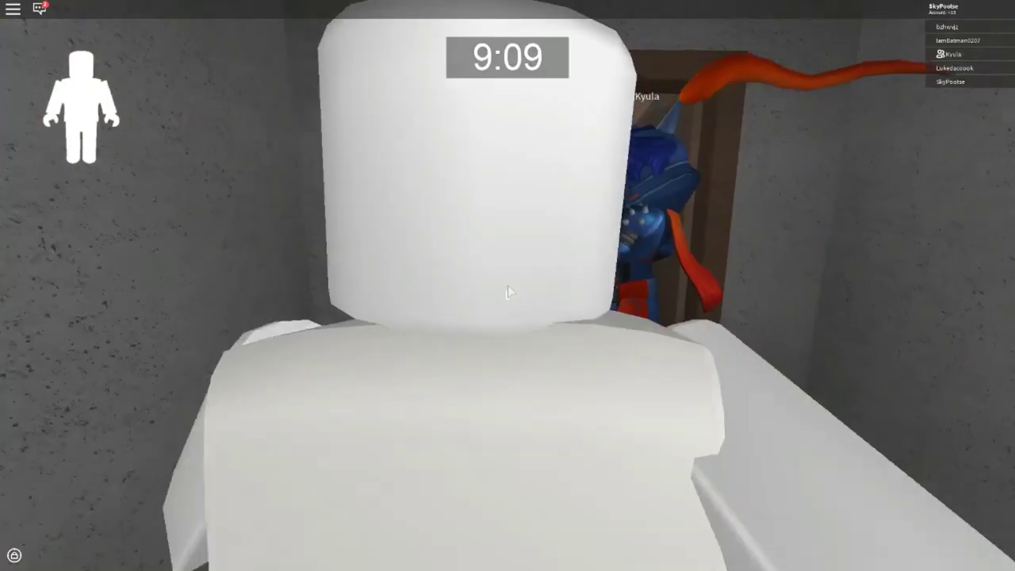
key("w")
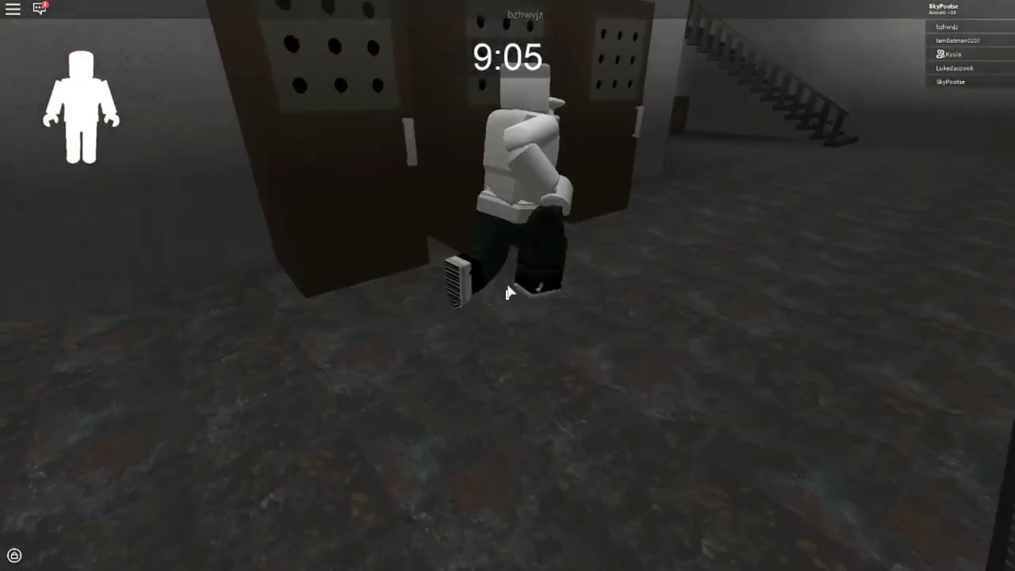
key("w")
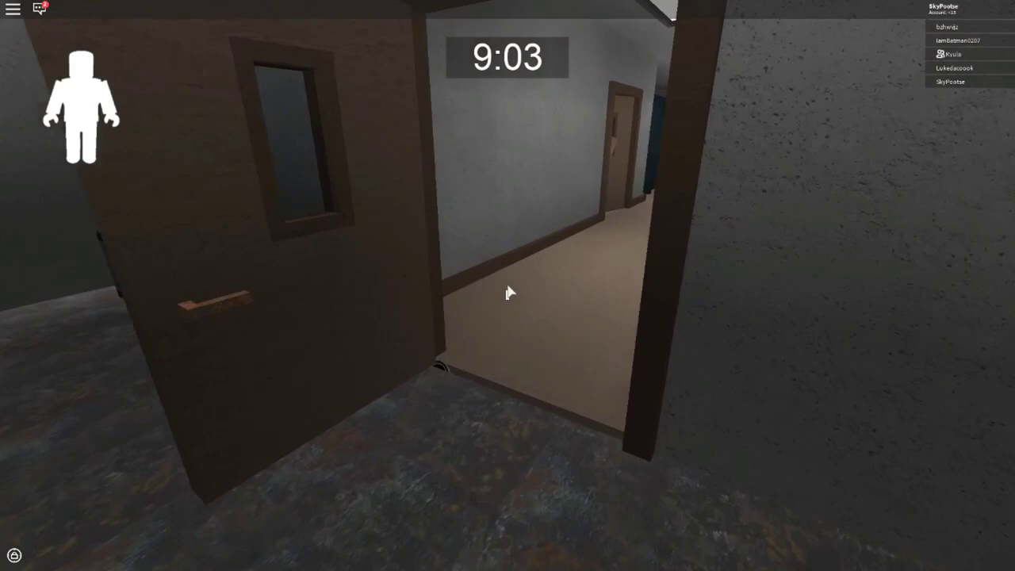
key("w")
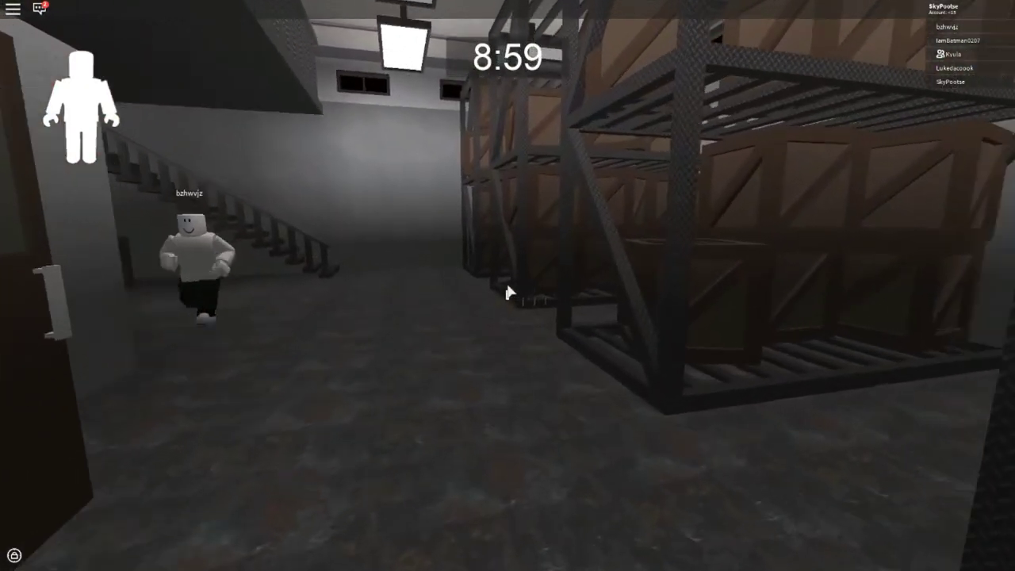
- Evade bat-wielding Granny through the warehouse and hallway into the bedroom area
key("w")
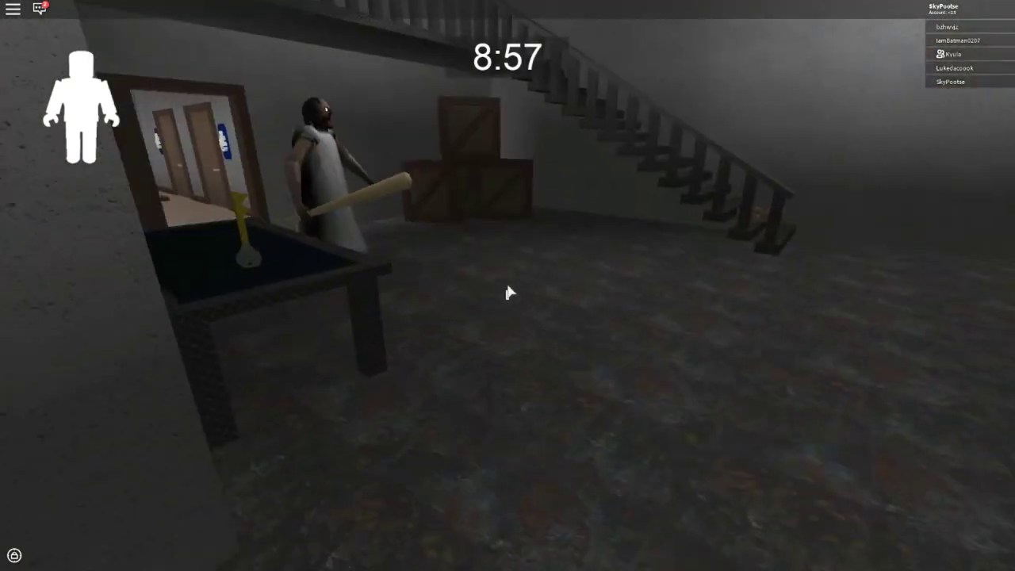
key("w")
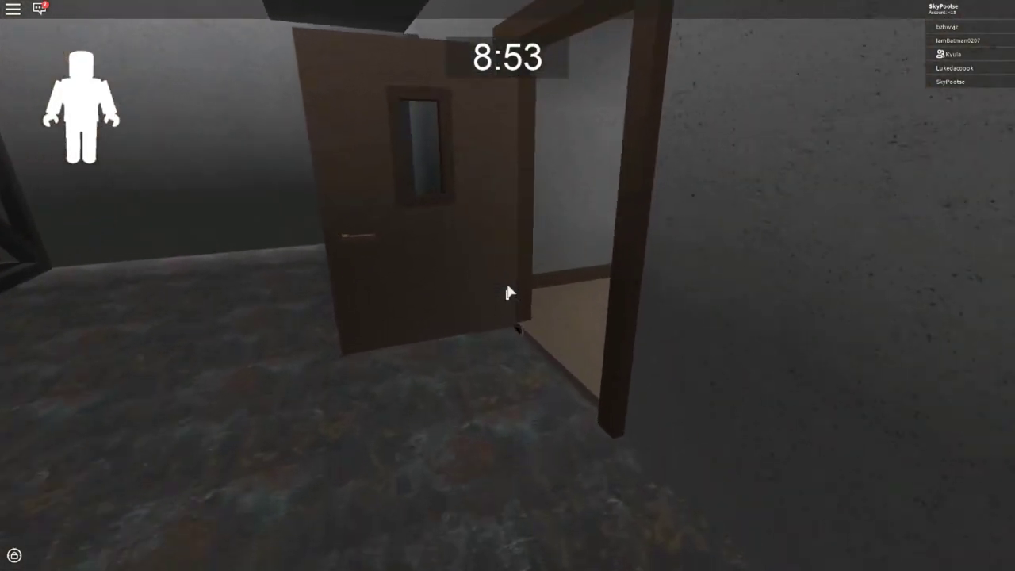
key("w")
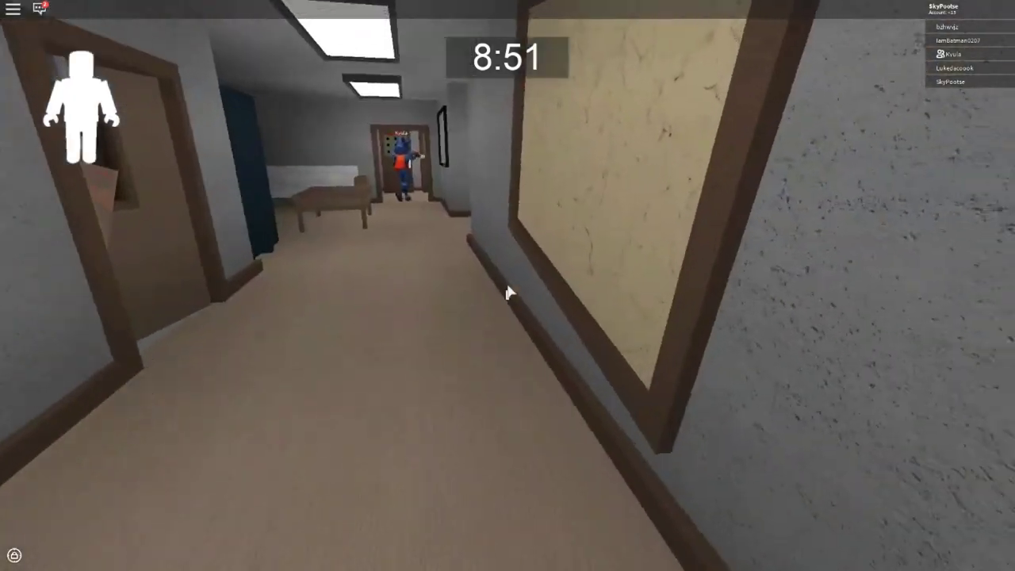
key("w")
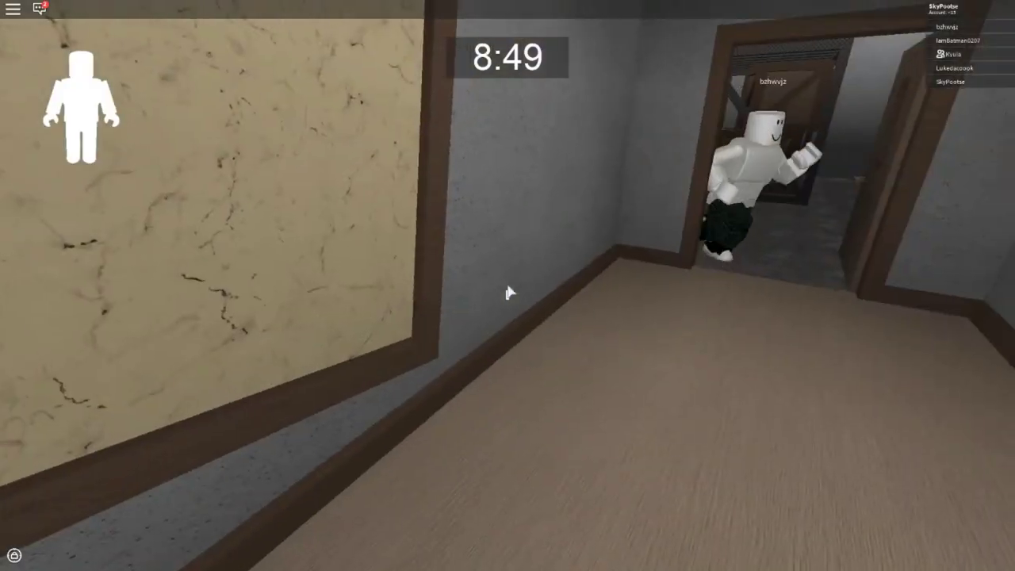
key("w")
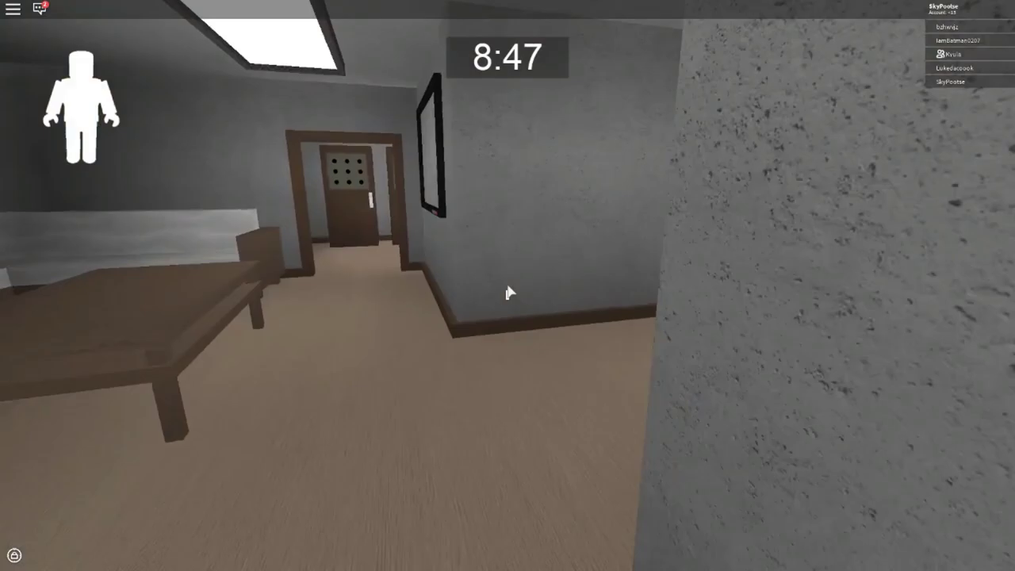
key("w")
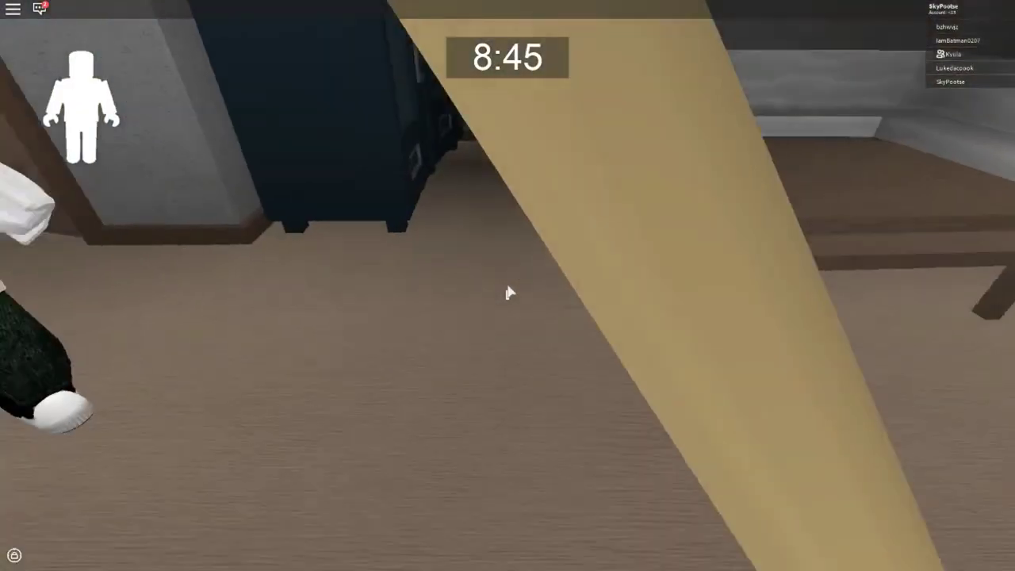
- Run down the hallway past the lockers, stairs and another player into the bear-trap corridor
key("w")
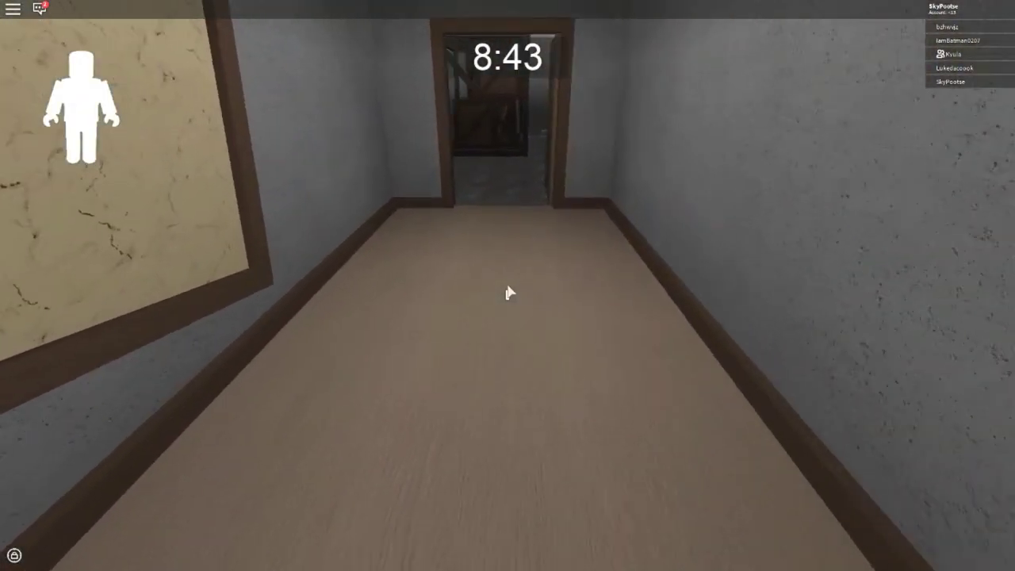
key("w")
key("w")
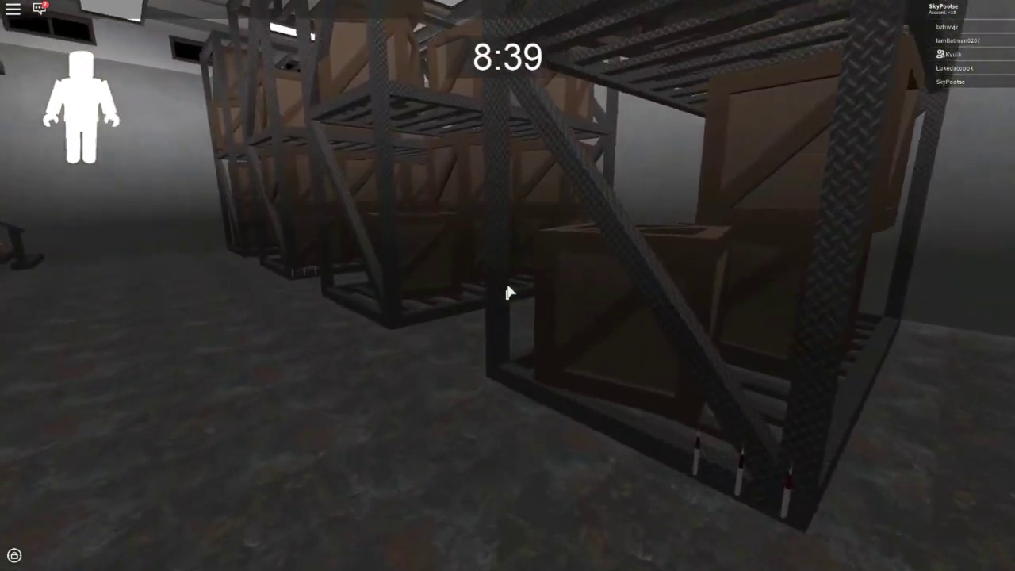
key("w")
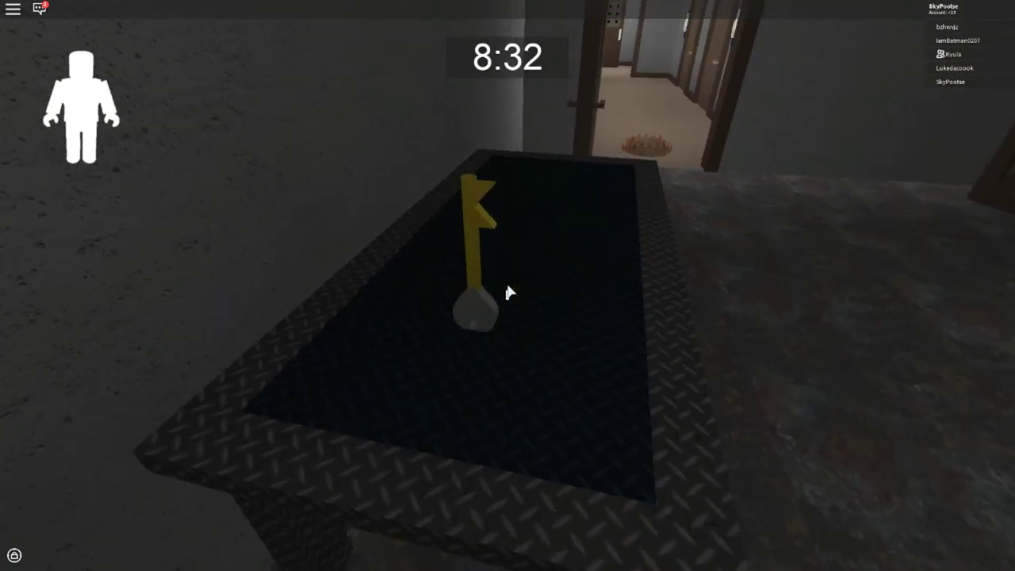
left_click(507, 294)
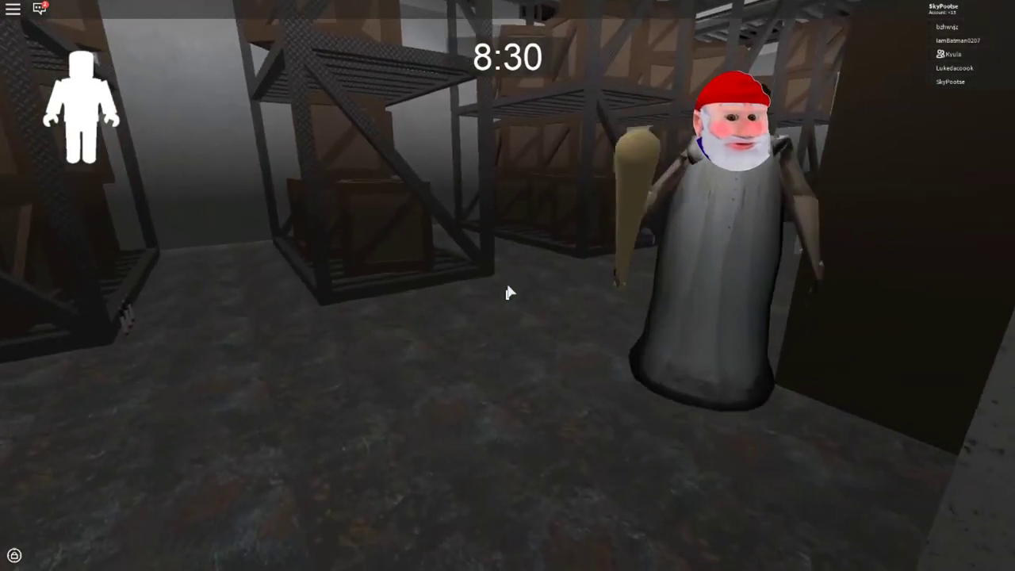
key("w")
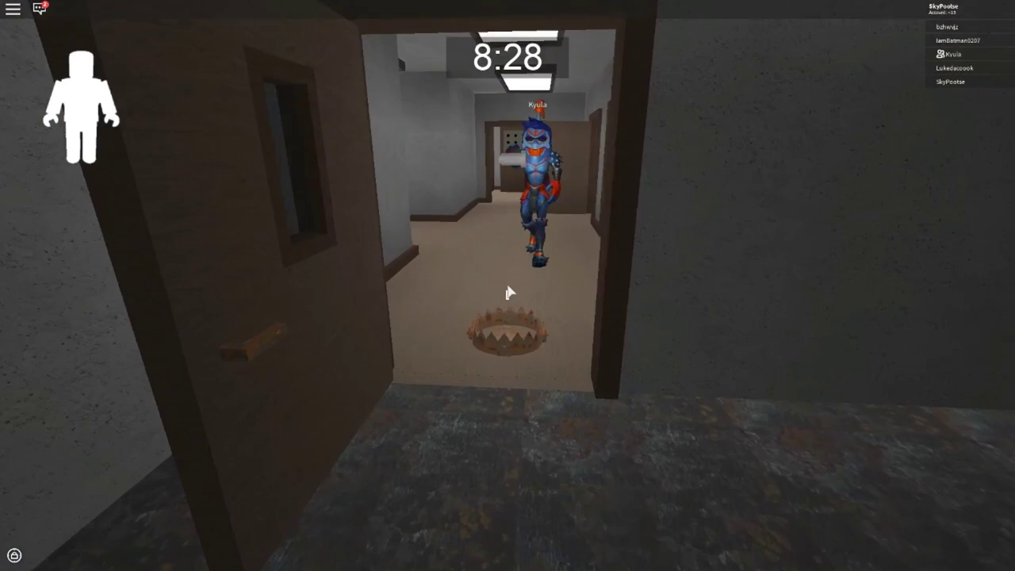
key("w")
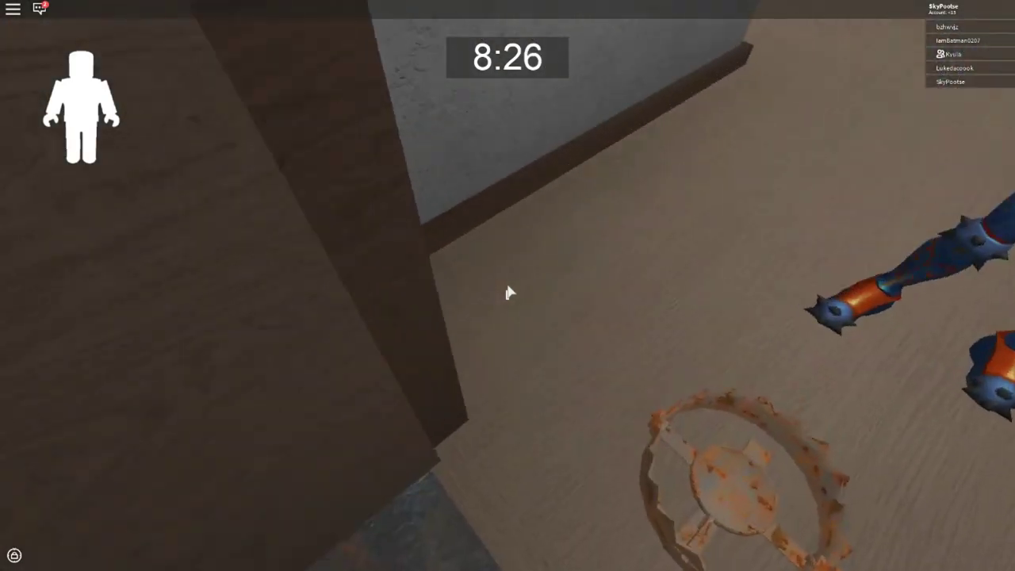
key("w")
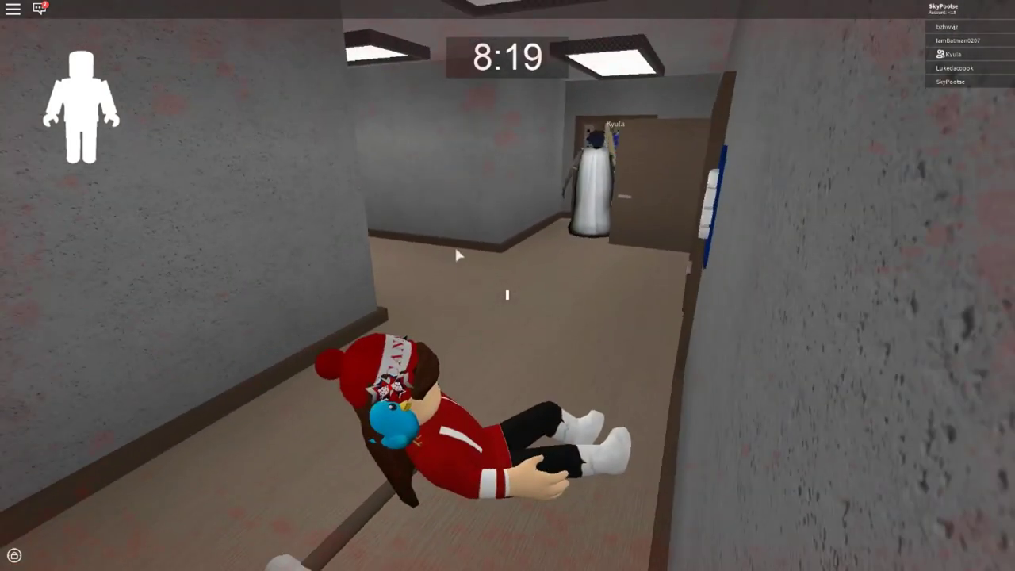
- Look down at the knocked-down character while waiting for the main menu
right_click(741, 257)
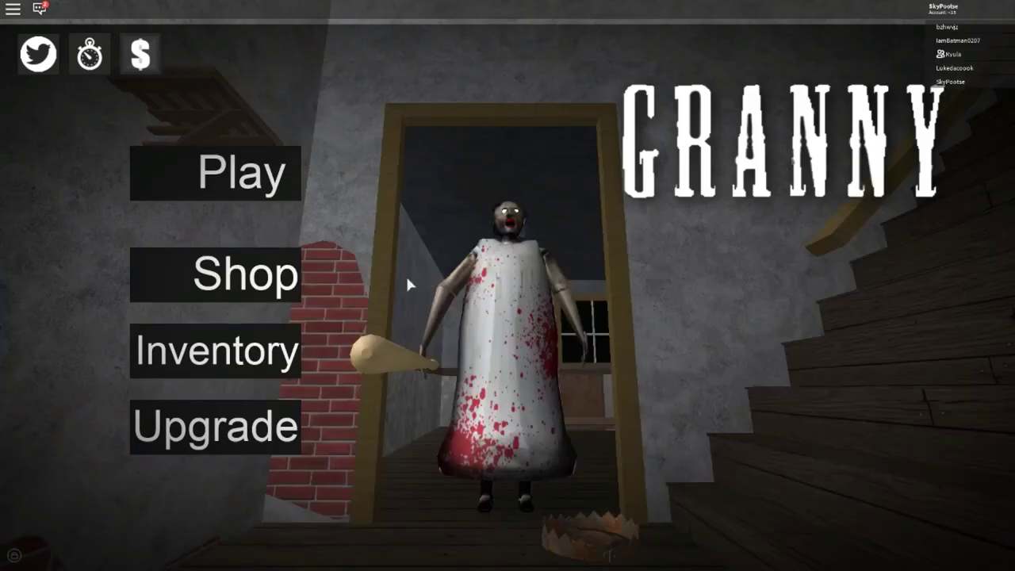
- Spectate the ongoing round, cycling through players with the next-player arrow
left_click(253, 187)
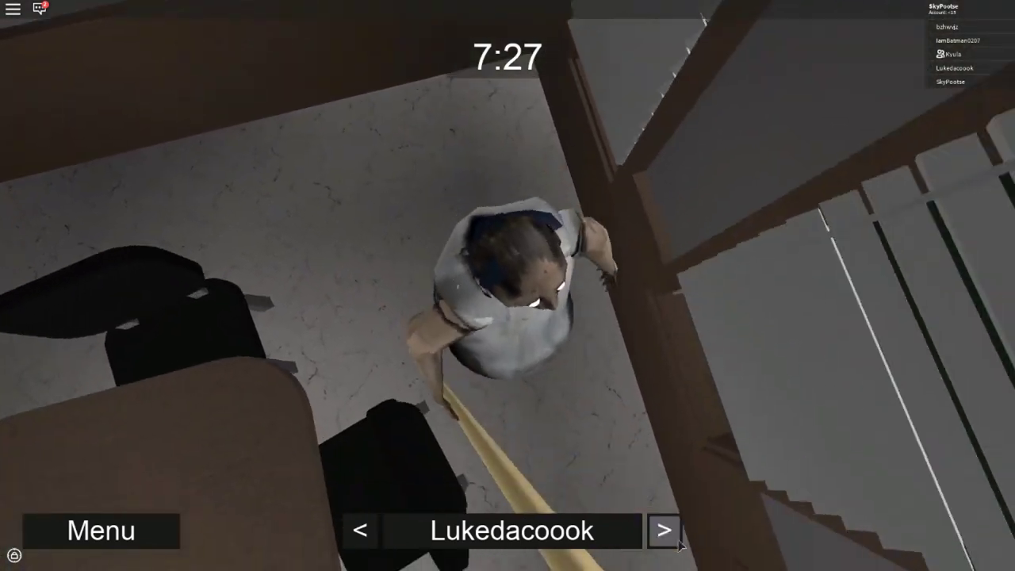
left_click(665, 531)
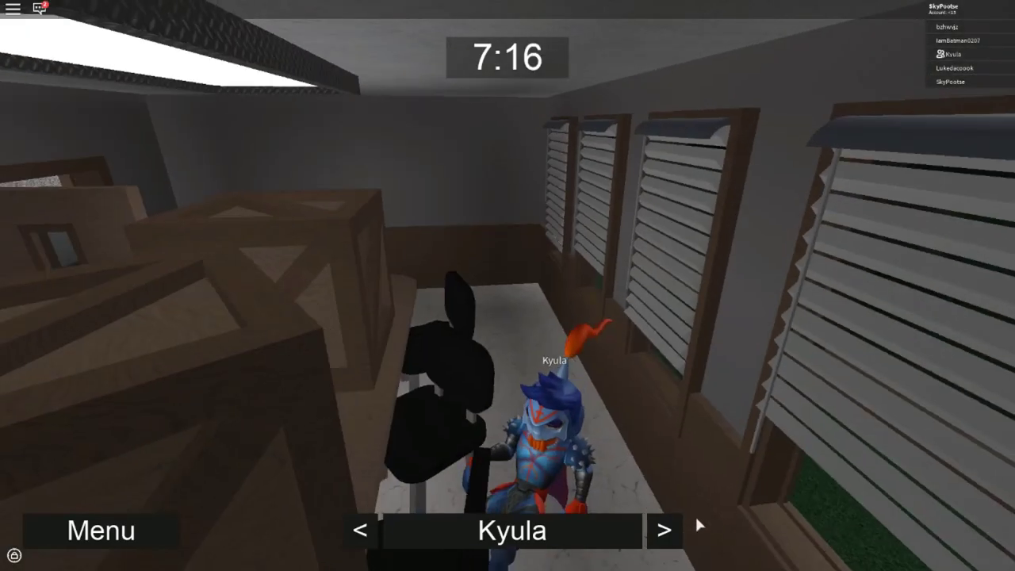
left_click(665, 531)
left_click(665, 531)
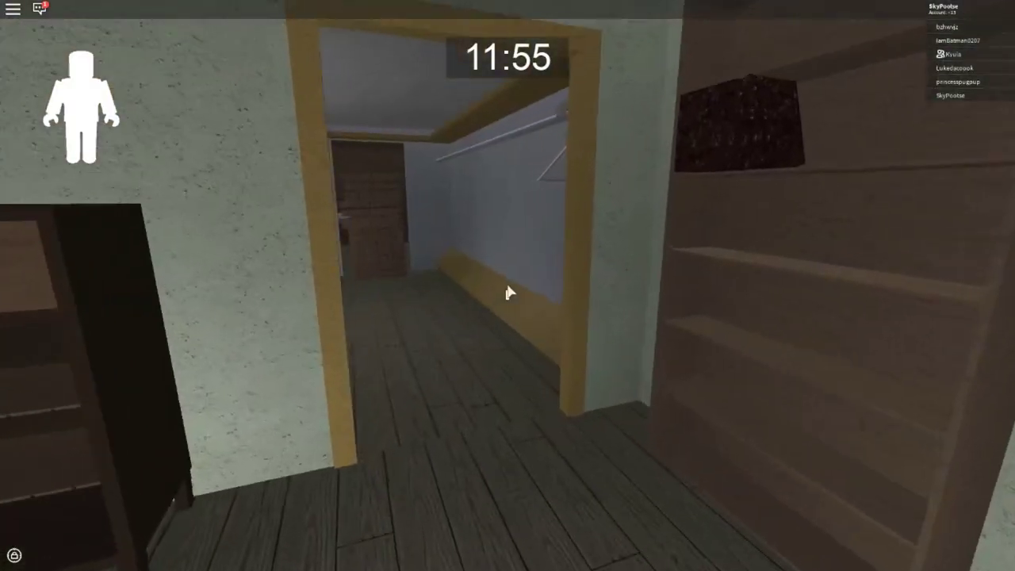
- Walk from the start room through the hallway and bedrooms and up the stairs
key("w")
key("w")
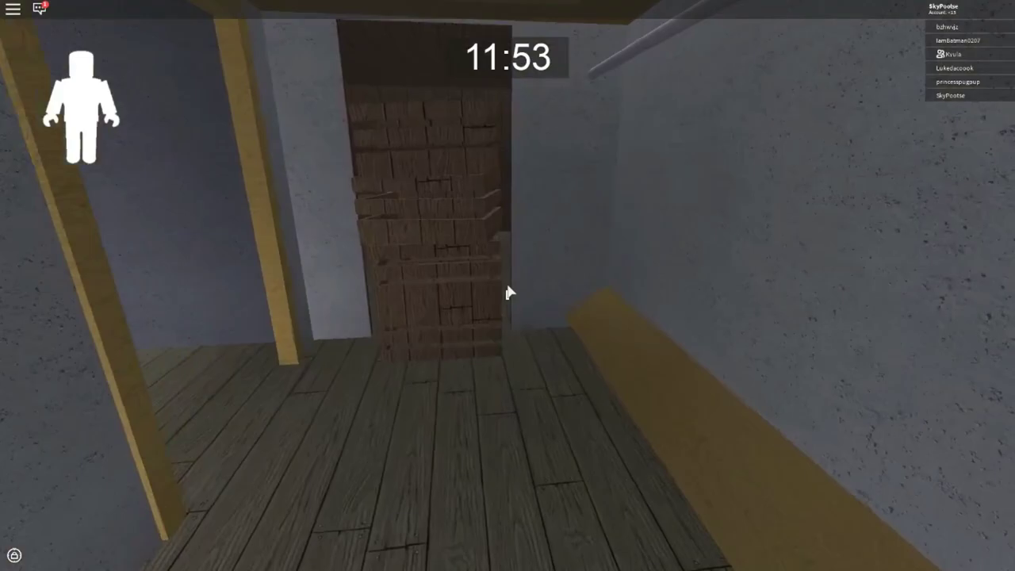
key("w")
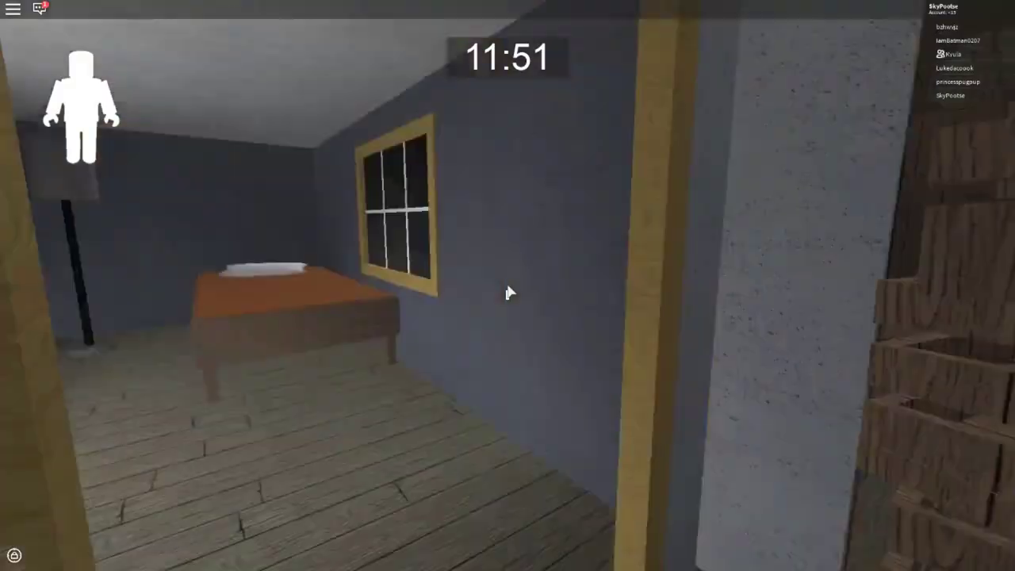
key("w")
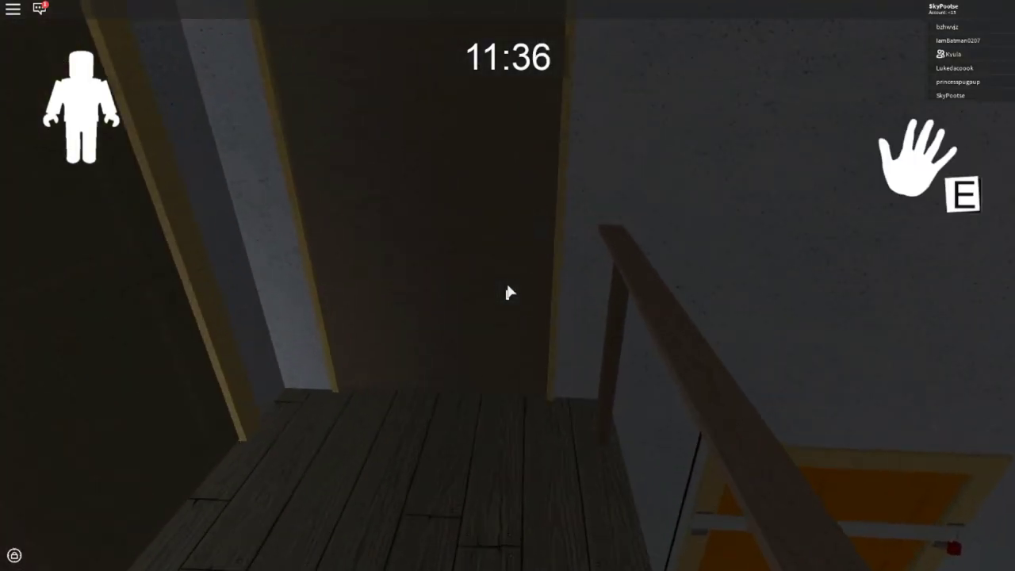
key("w")
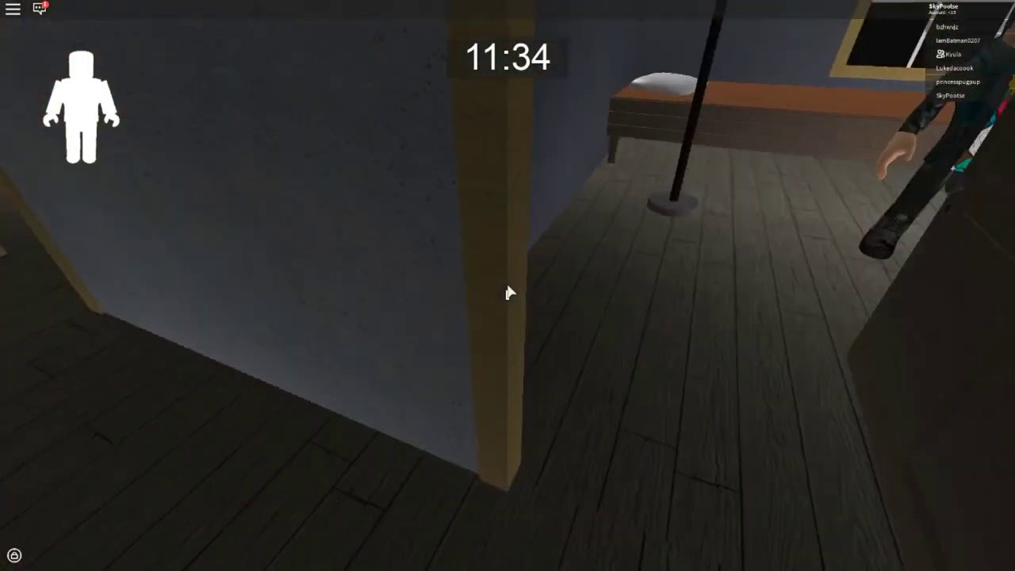
key("w")
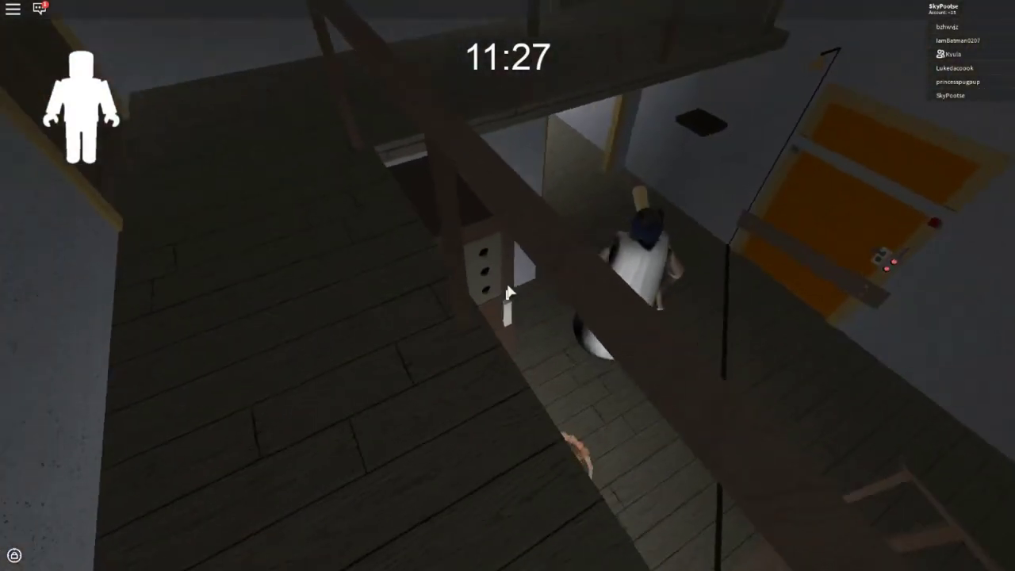
- Slip past Granny by the orange door into the kitchen and dining room
key("w")
key("w")
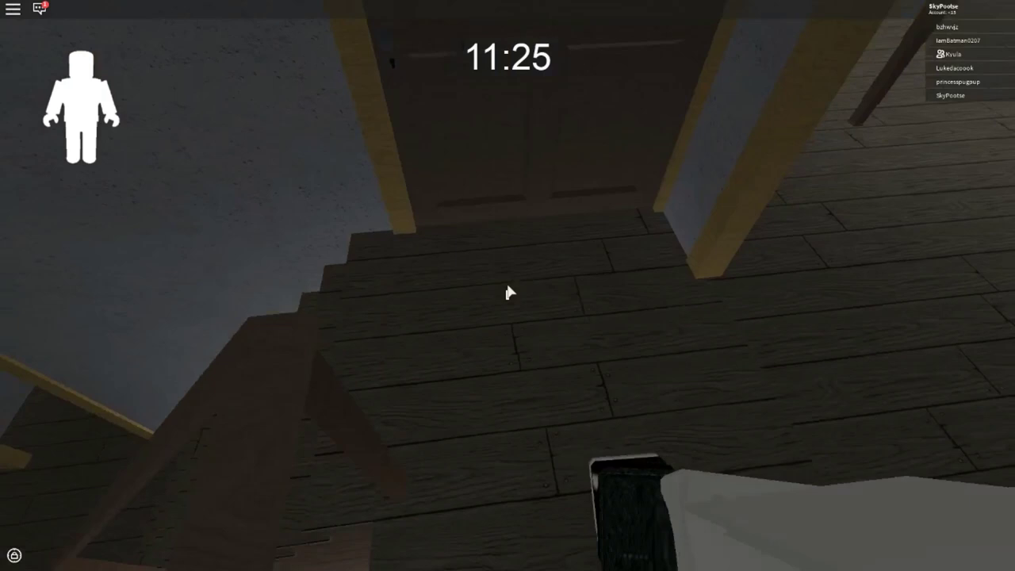
key("w")
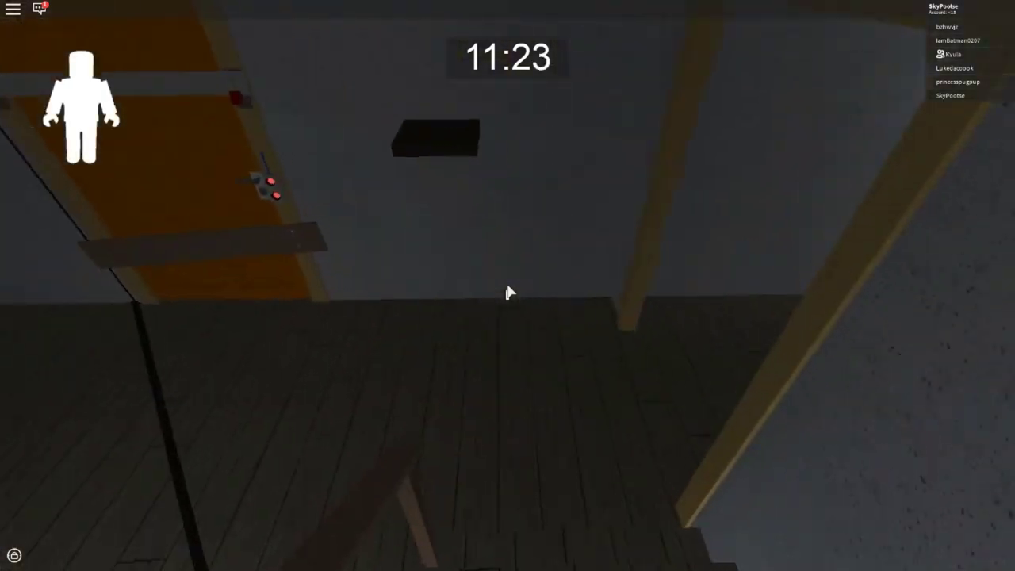
key("w")
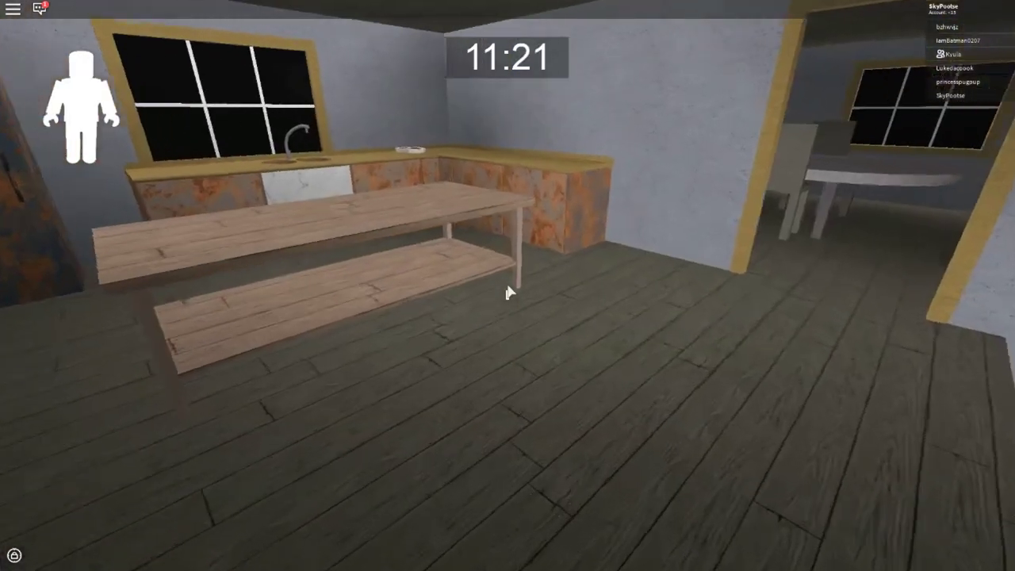
key("w")
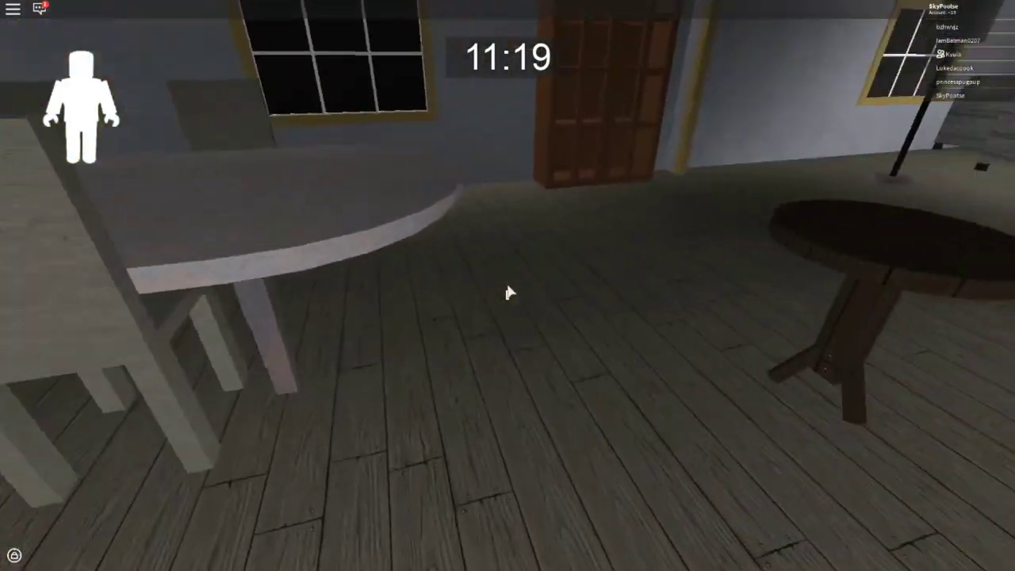
key("w")
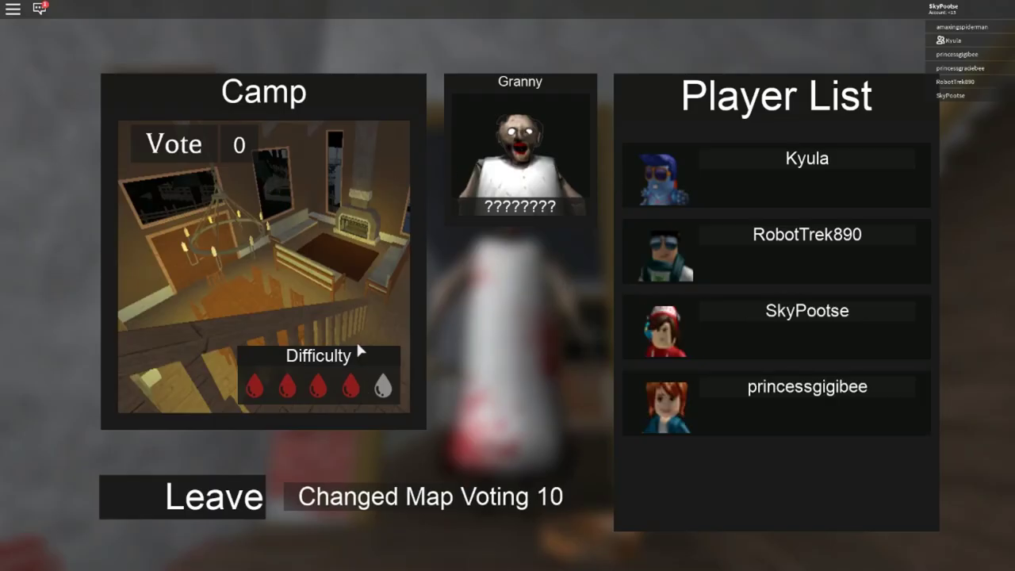
- Cast two votes for the Camp map card
left_click(243, 317)
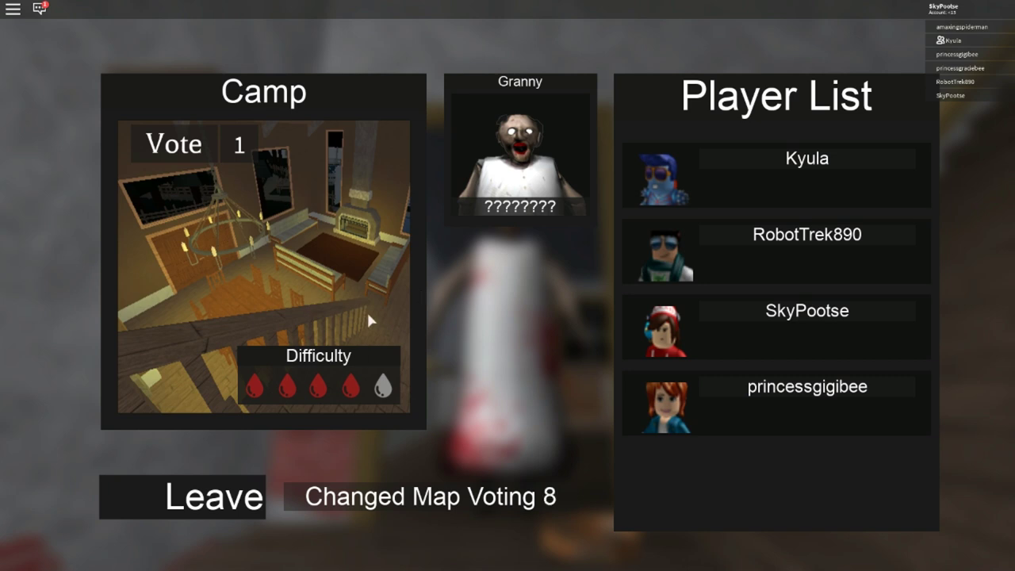
left_click(220, 153)
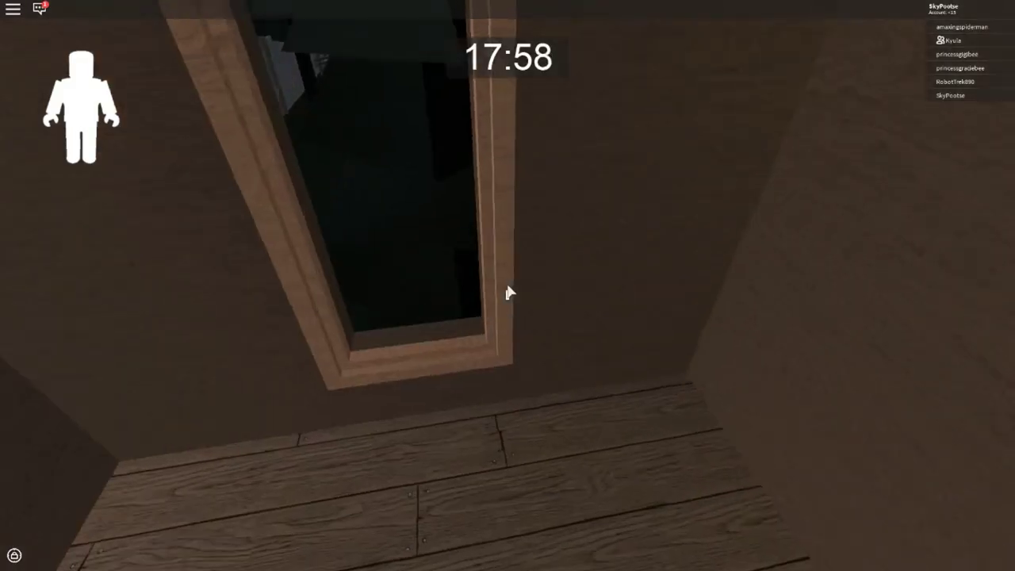
- Walk the new map's hallway into the crate room and up the stairwell
key("w")
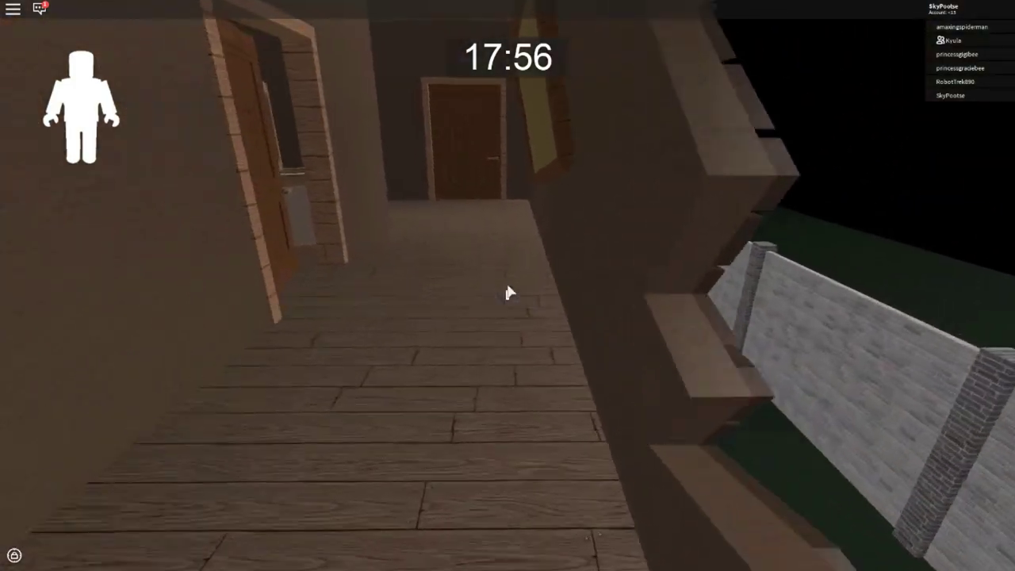
key("w")
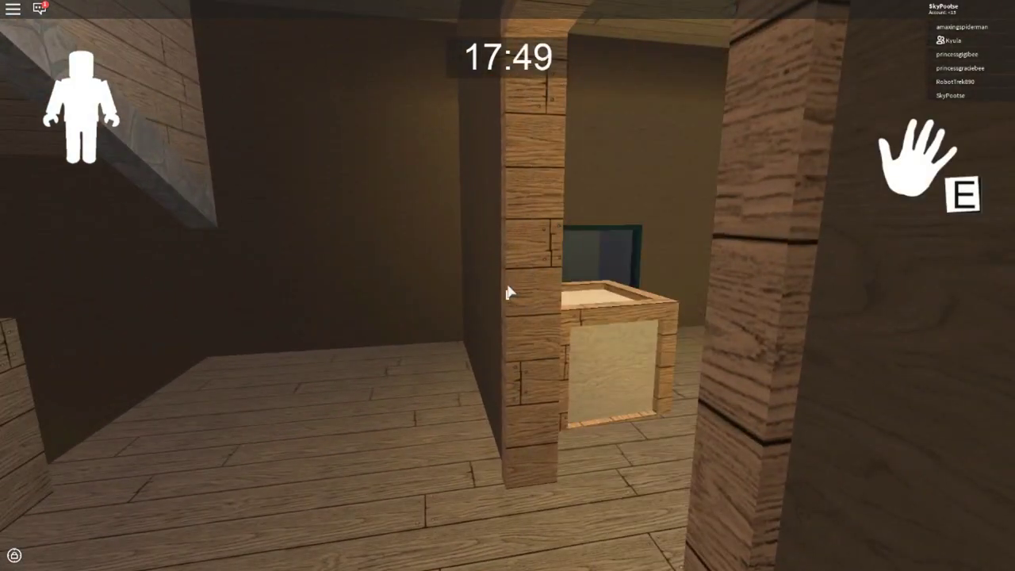
key("w")
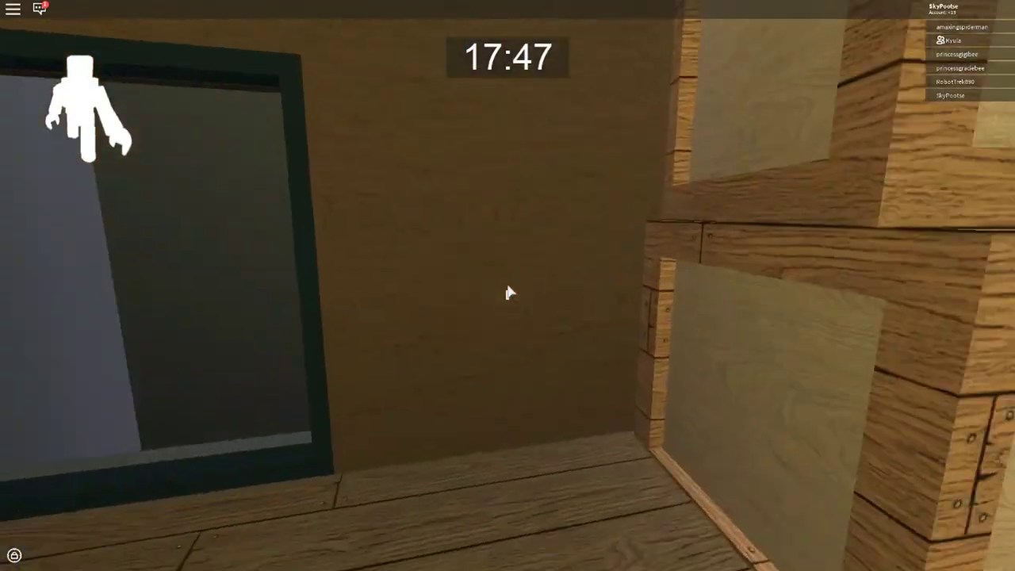
key("w")
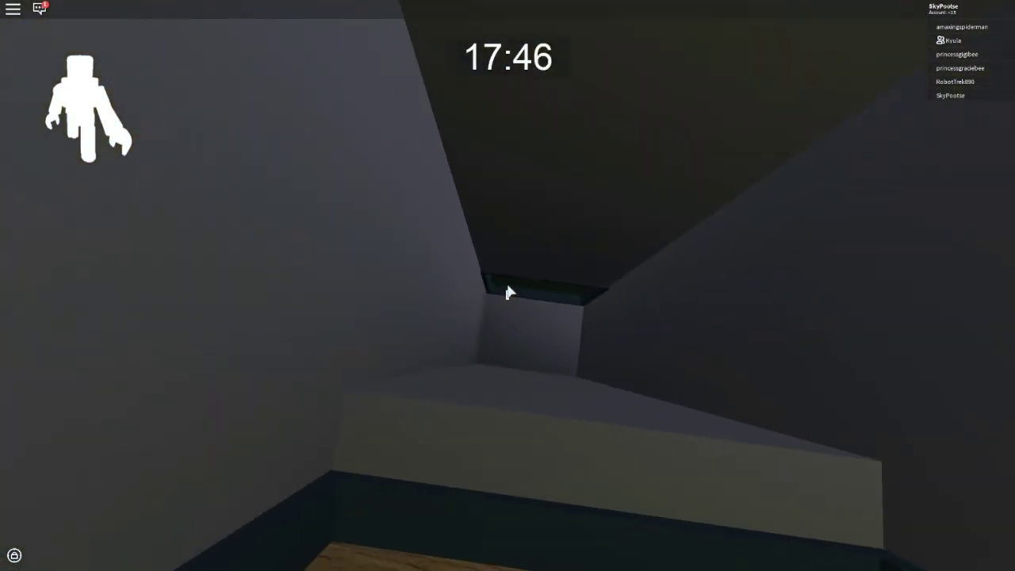
key("w")
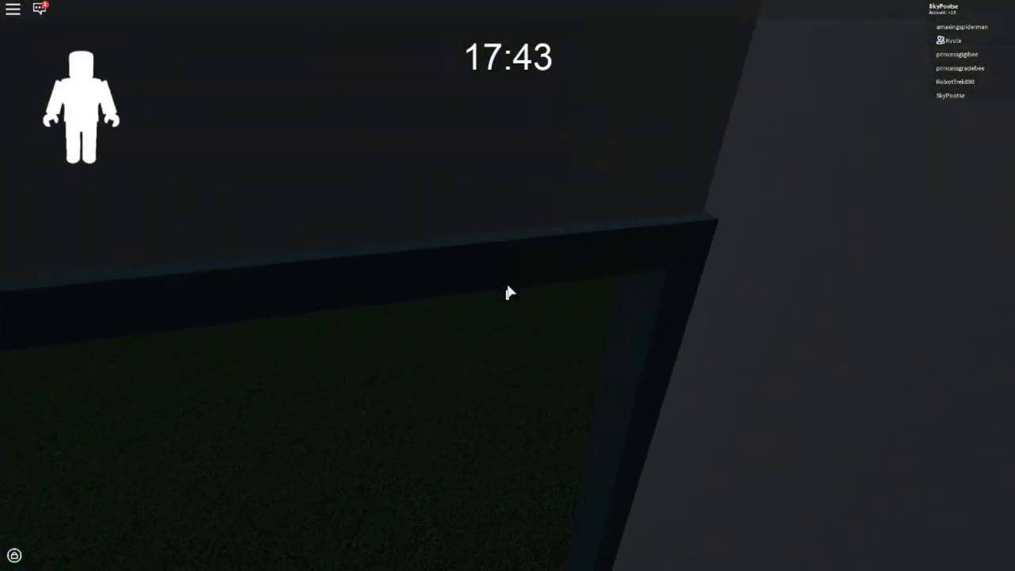
- Climb out through the window frame and cross the crates to the wooden plank
key("w")
key("w")
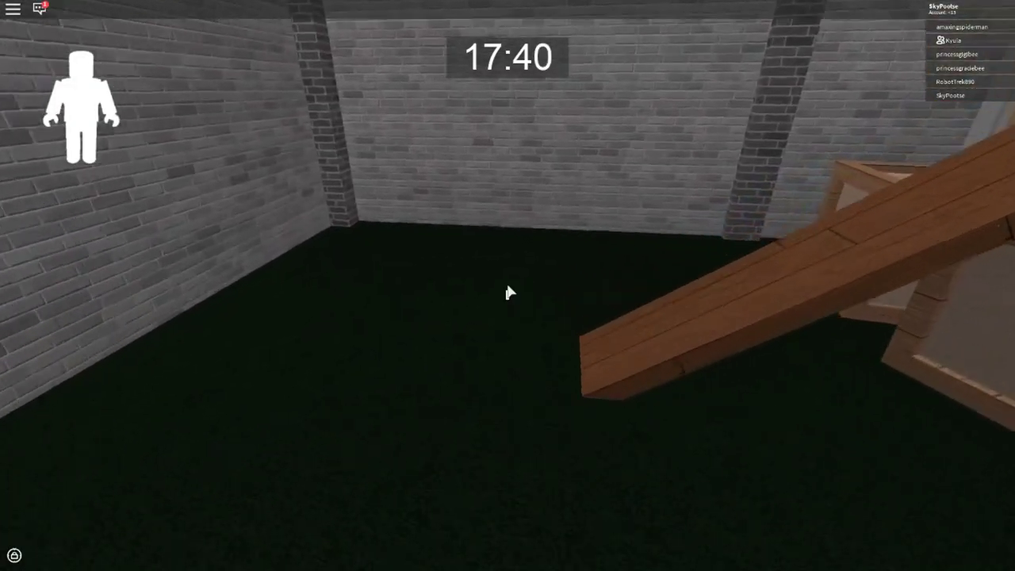
key("w")
key("w")
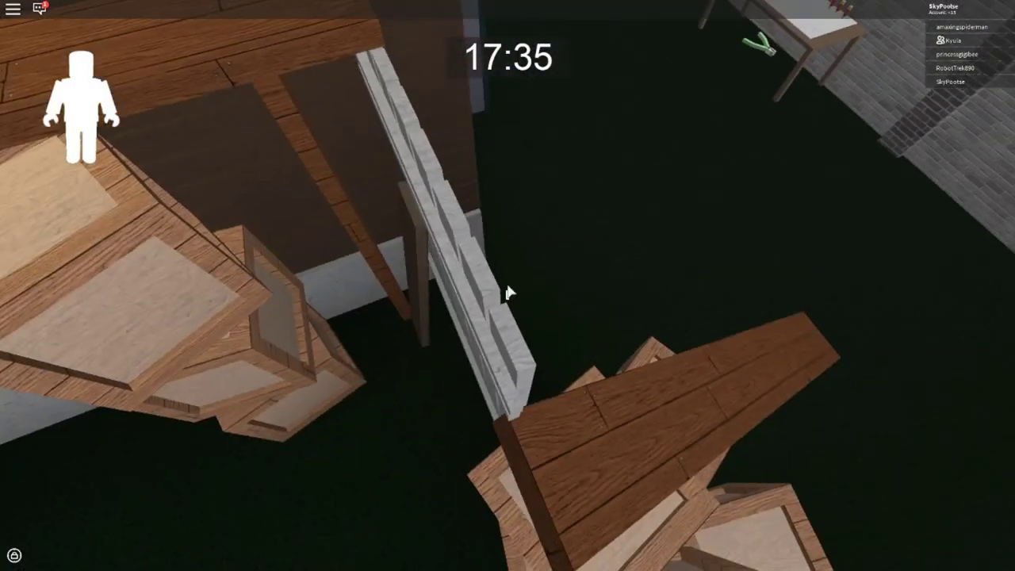
key("w")
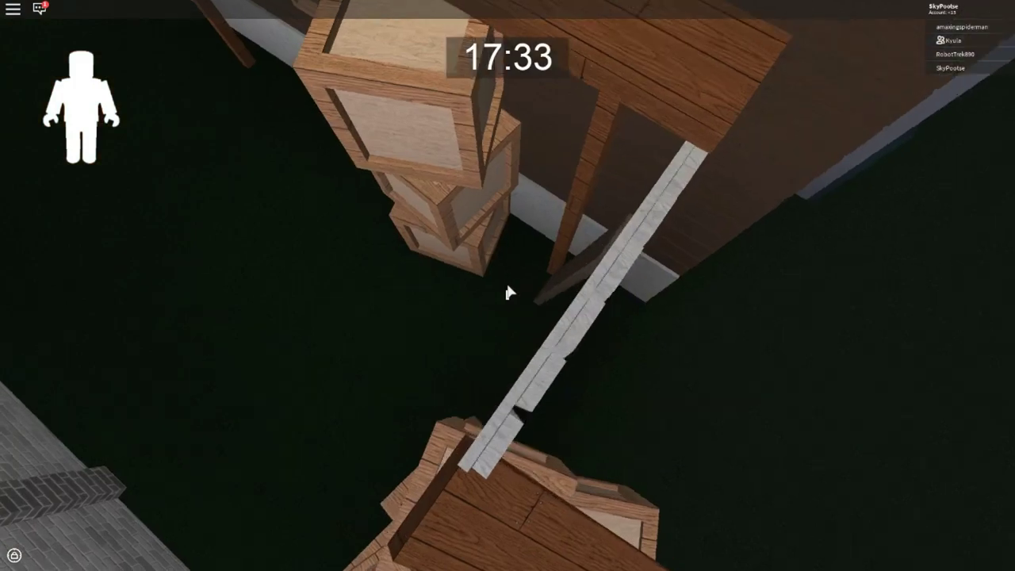
key("w")
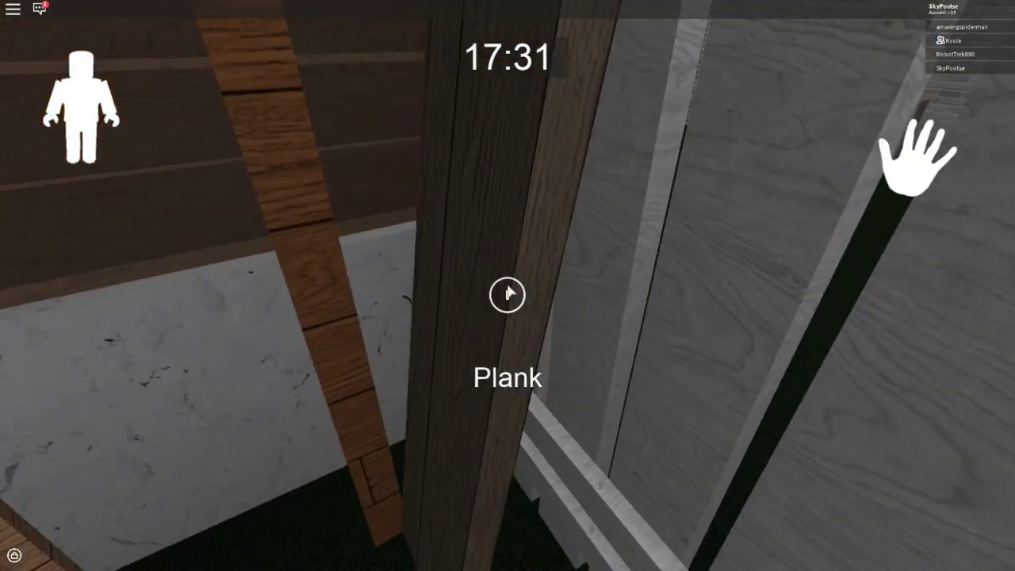
key("w")
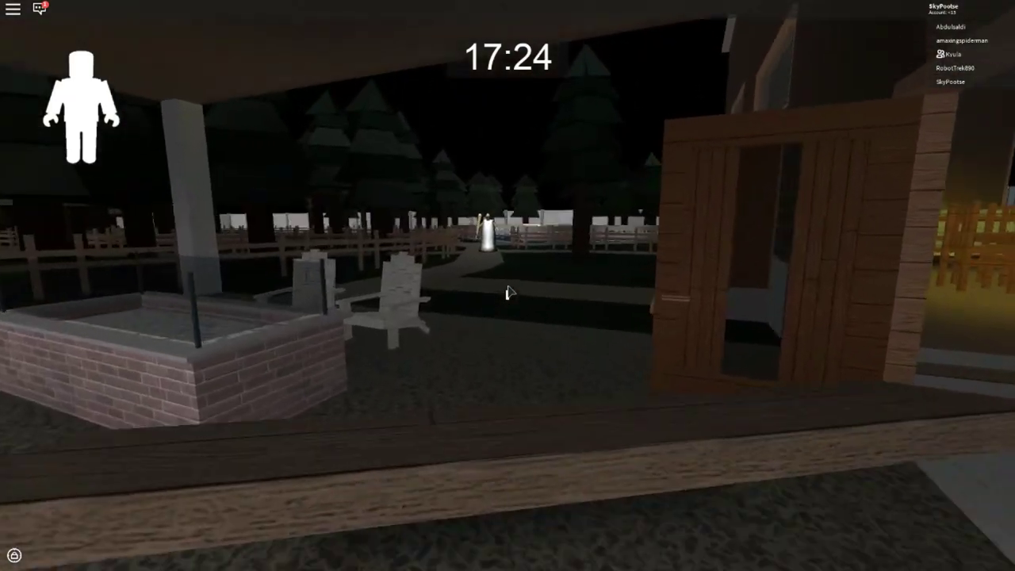
- Walk past Granny along the fenced path to the wooden shed door
key("w")
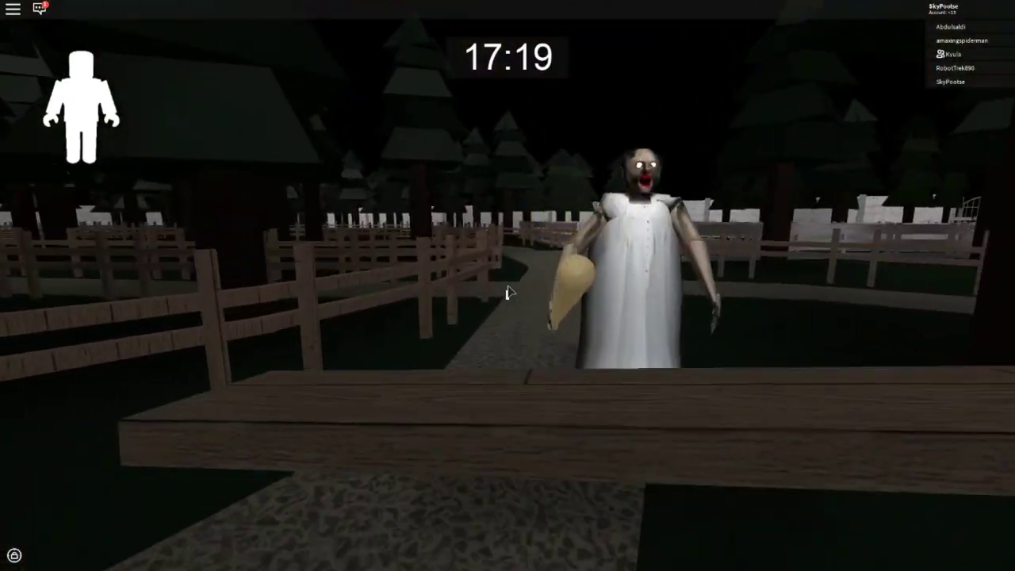
key("w")
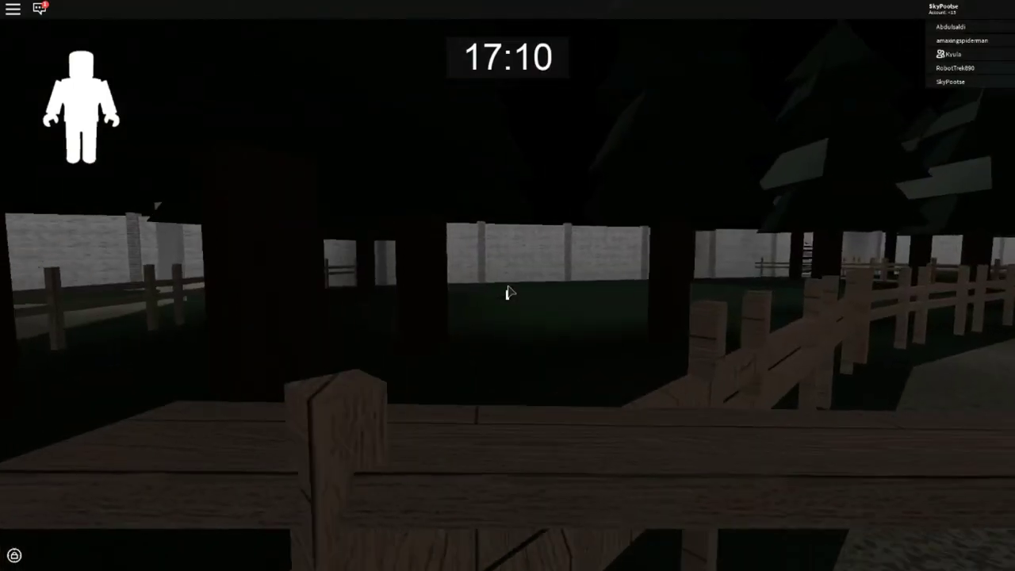
key("w")
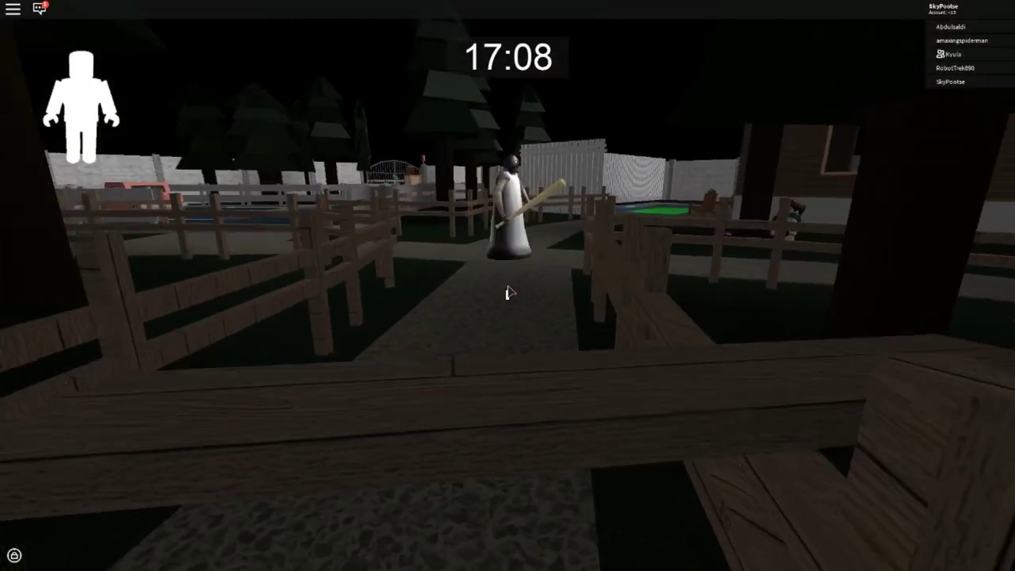
key("w")
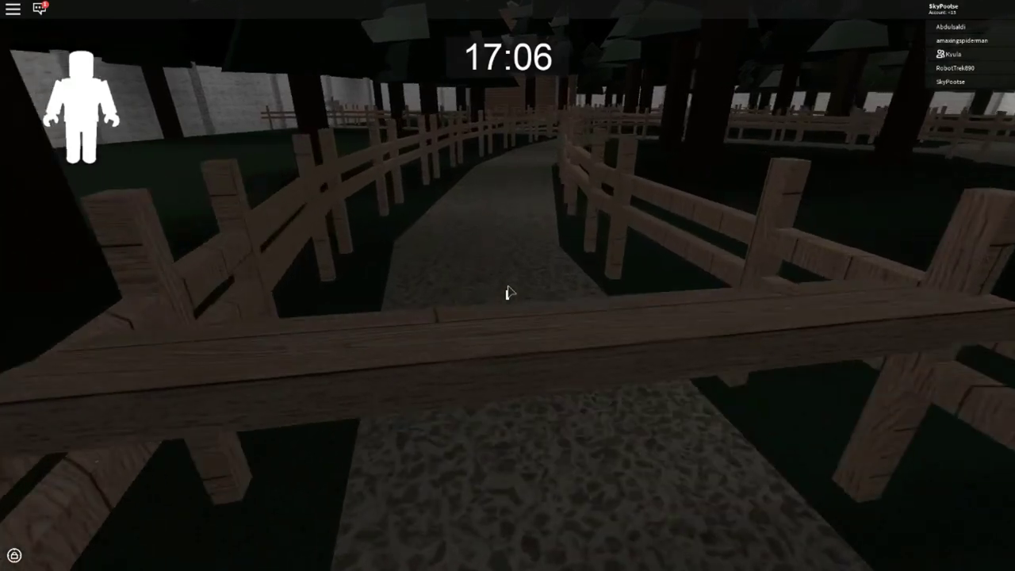
key("w")
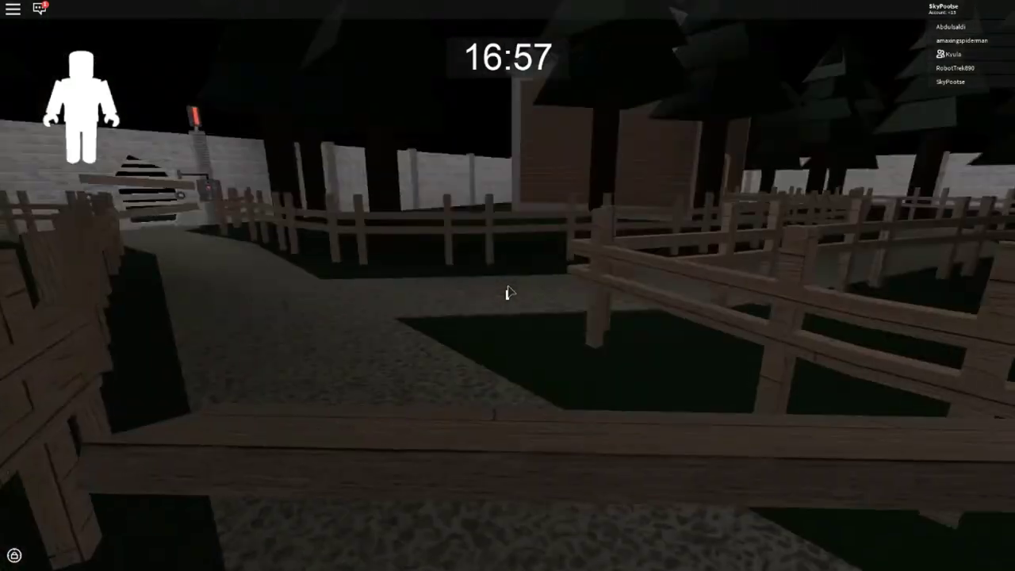
key("w")
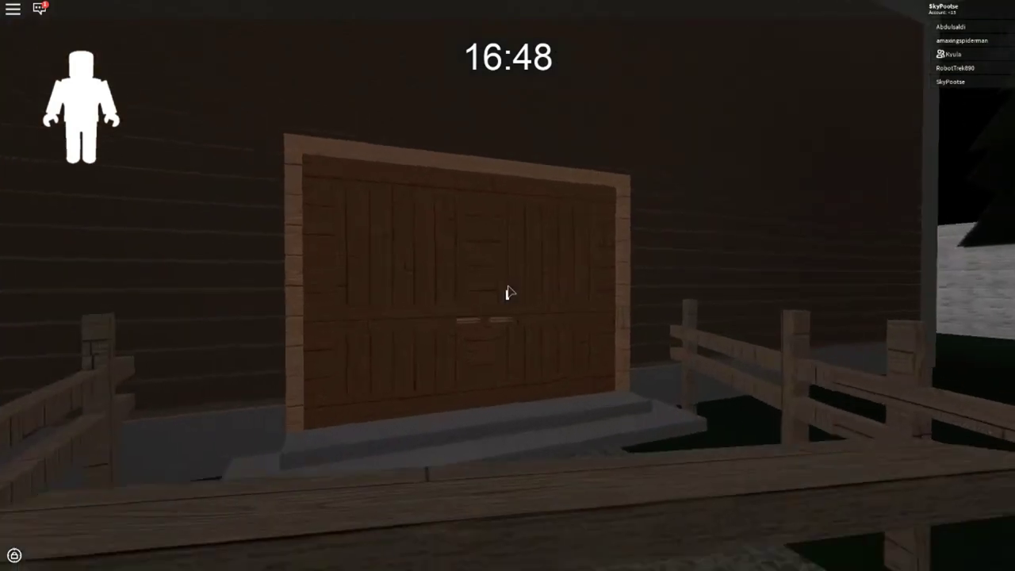
- Open the shed door with E, take the key, and exit through the double doors
key("w")
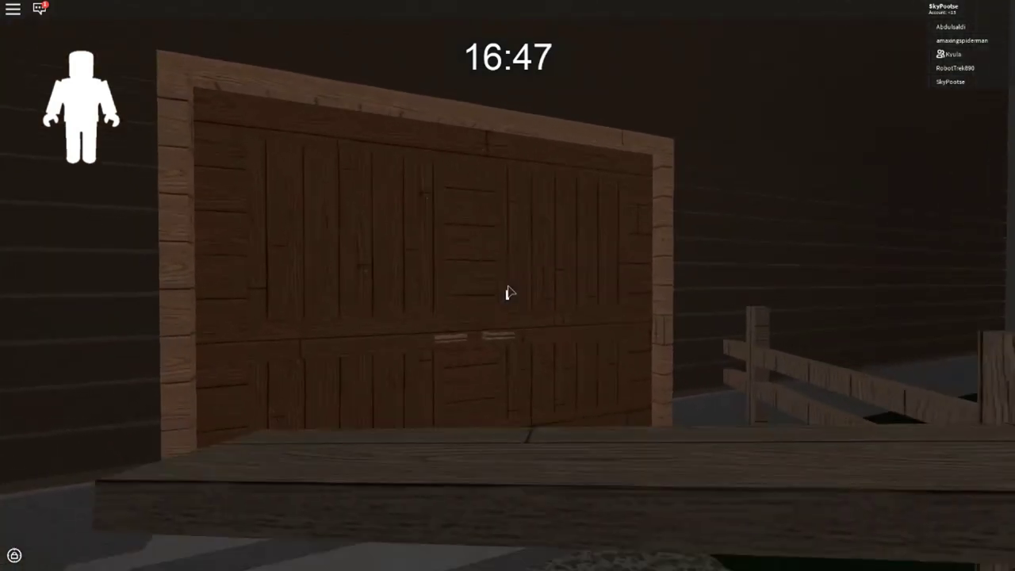
key("e")
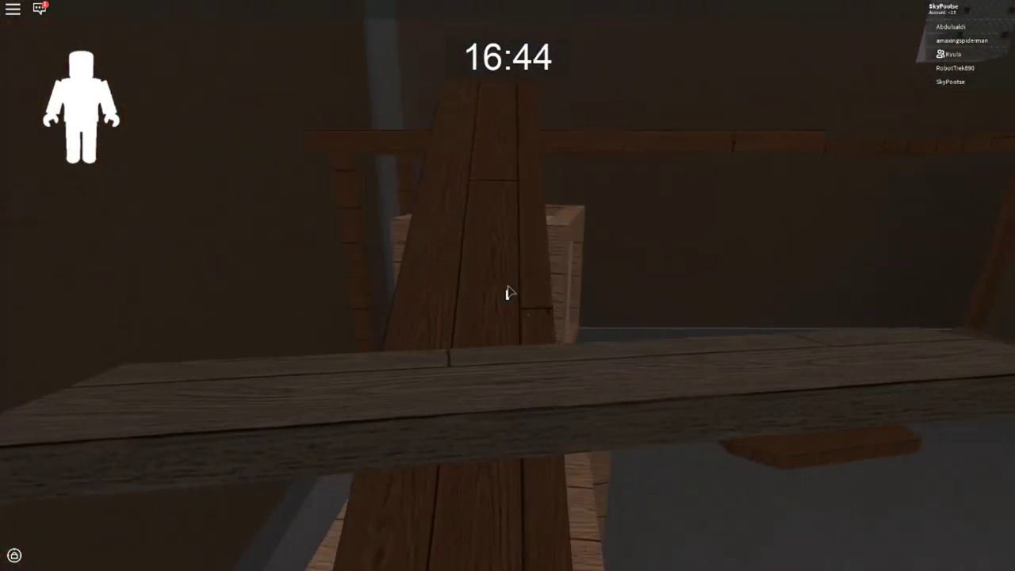
key("w")
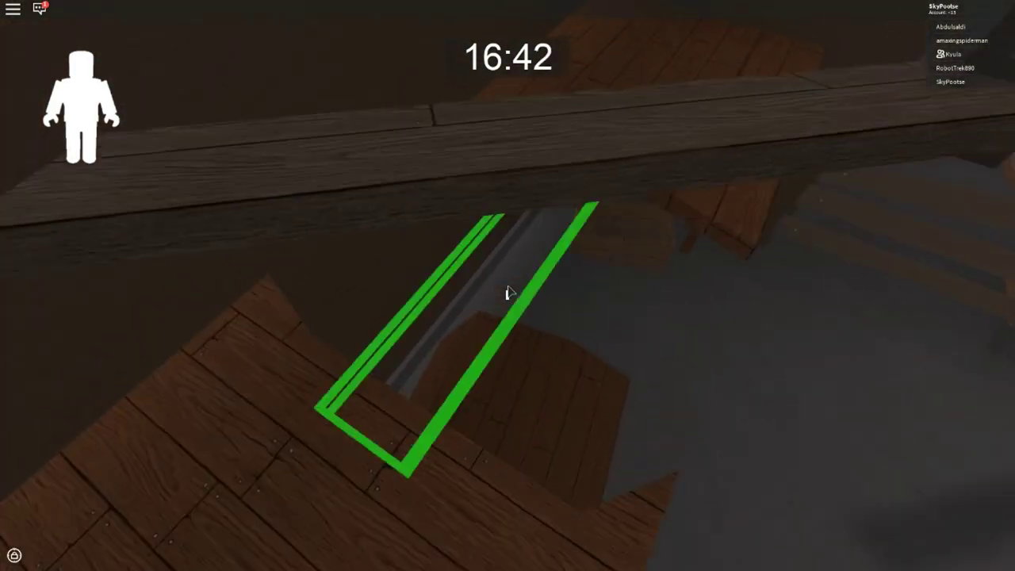
key("w")
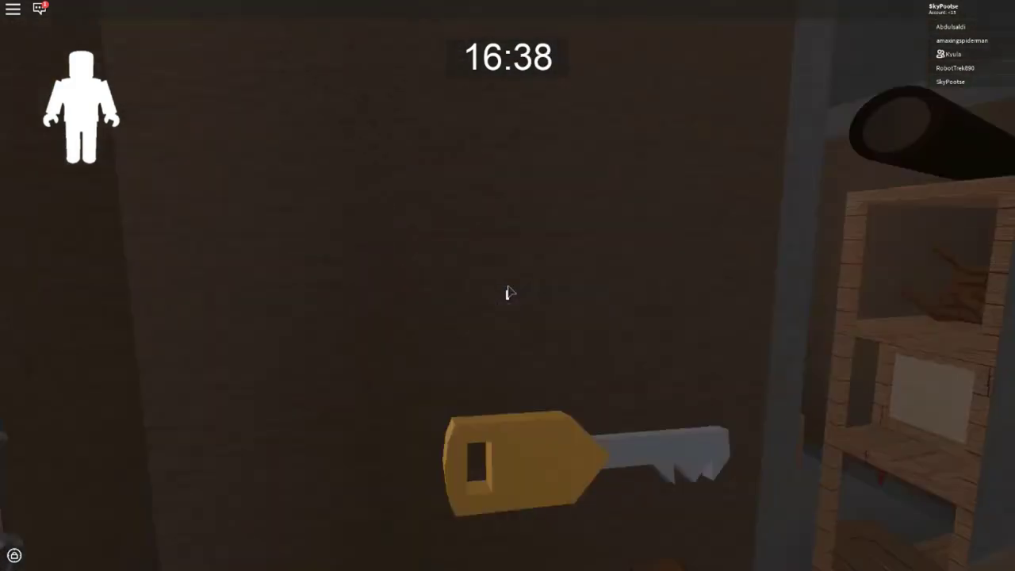
key("w")
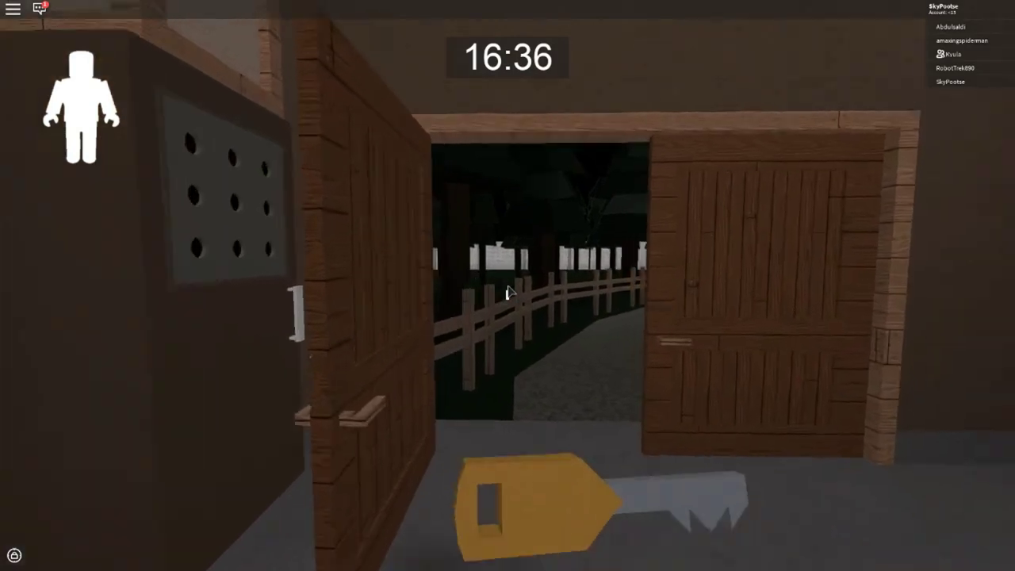
key("w")
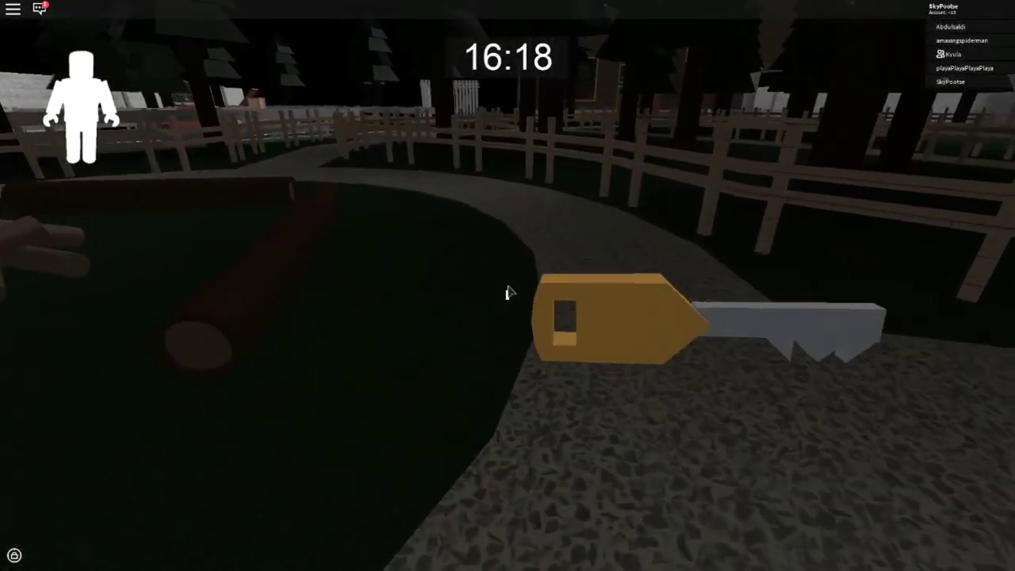
- Take the red valve wheel from the pink car and mount it on the pipe
key("w")
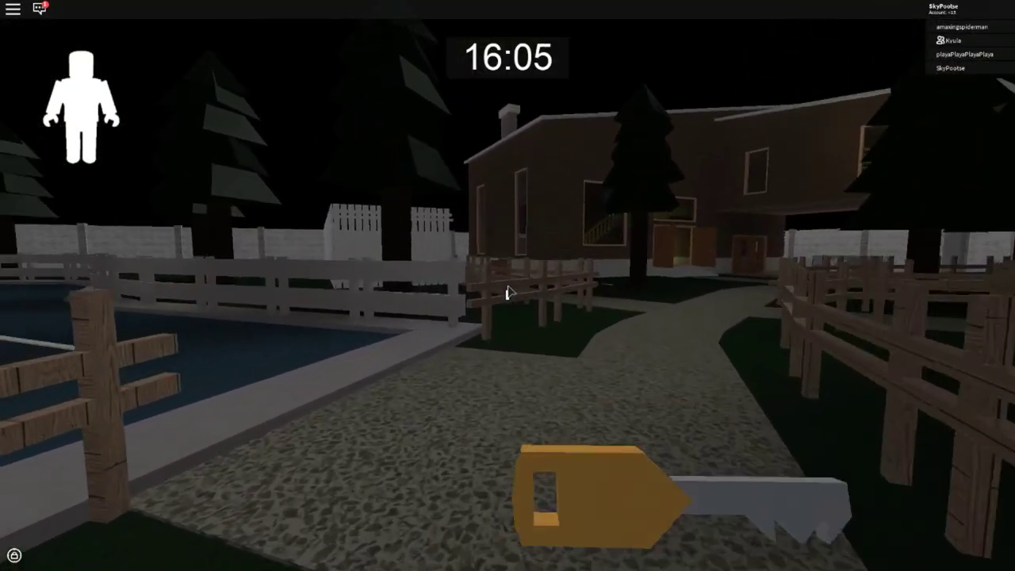
key("w")
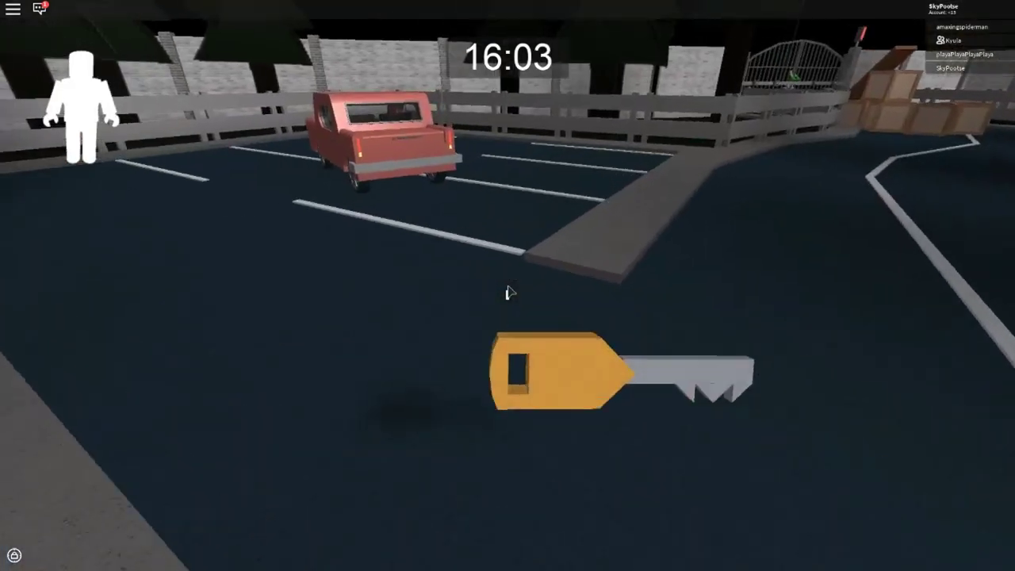
key("w")
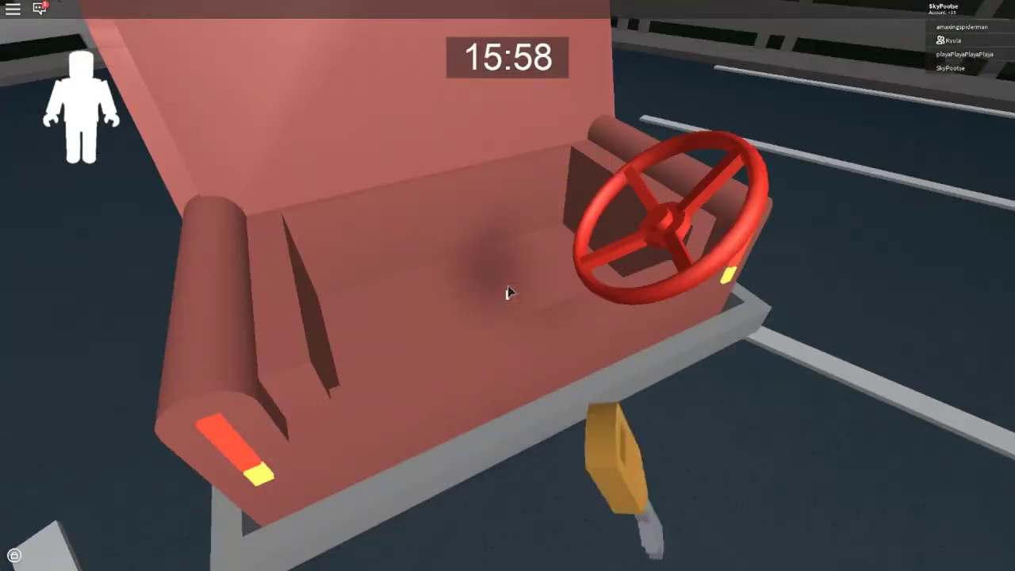
left_click(508, 292)
key("w")
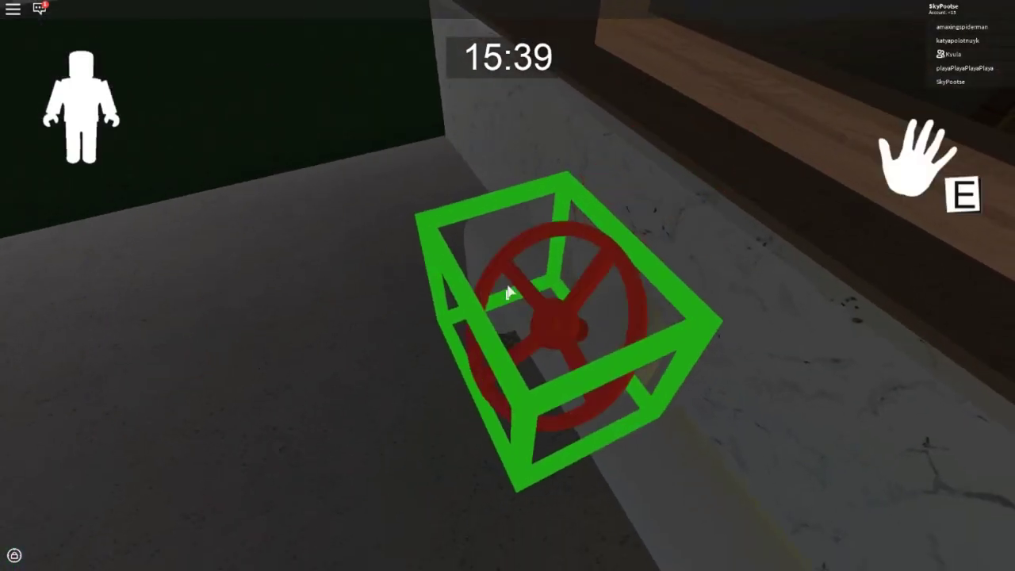
left_click(508, 293)
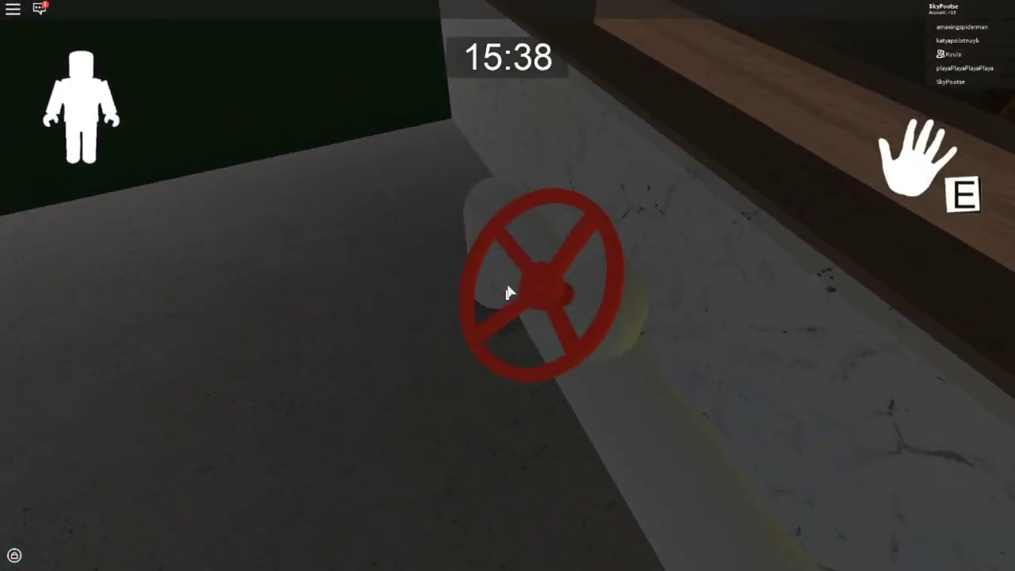
- Walk past the pool chairs and descend into the green pool toward the key
key("w")
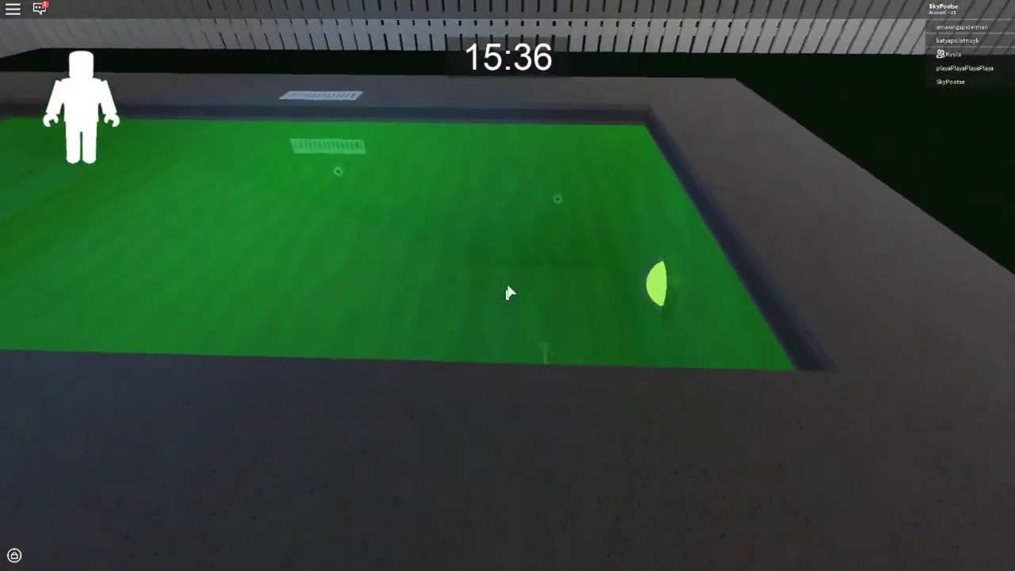
key("w")
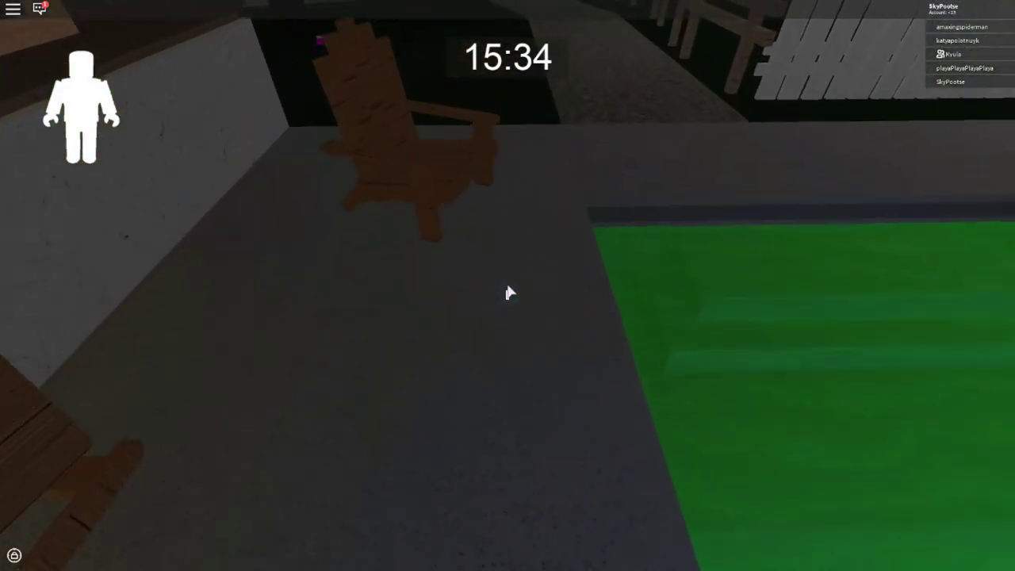
key("w")
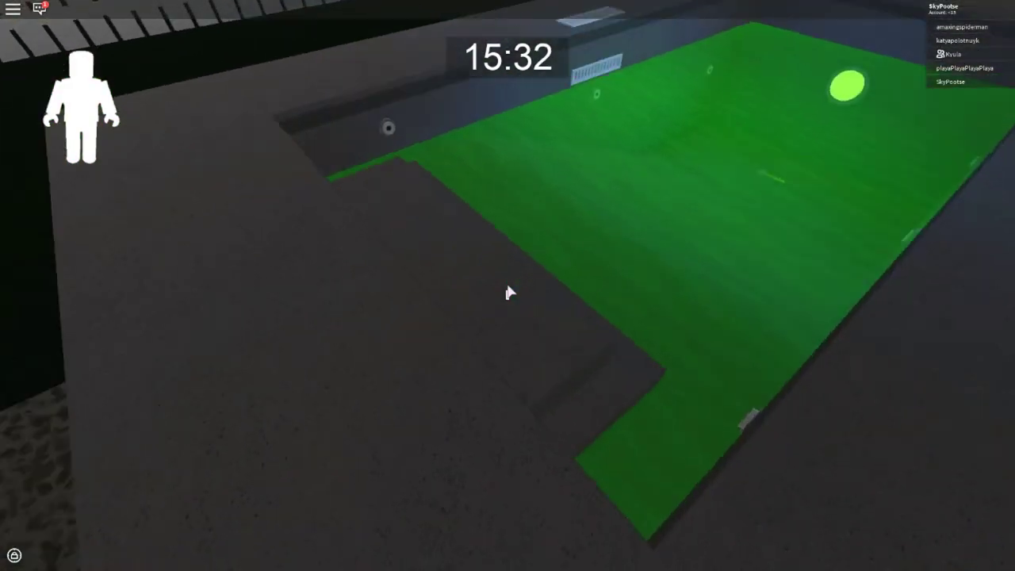
key("w")
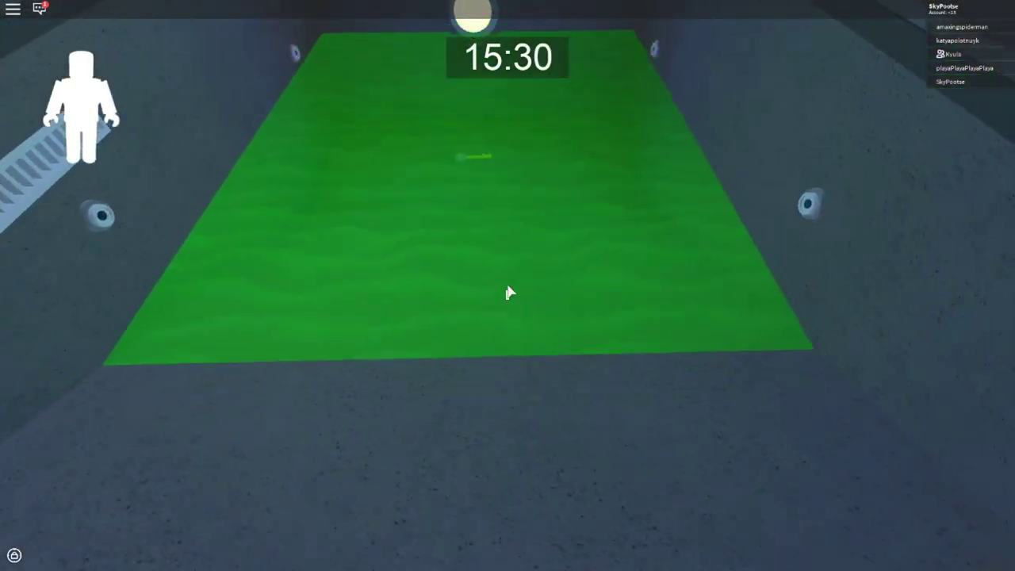
key("w")
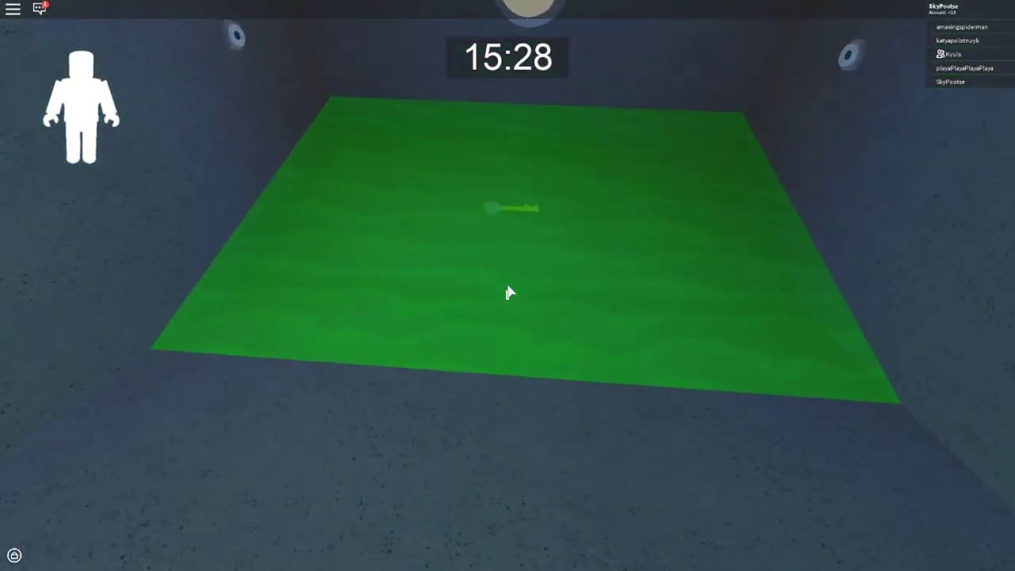
key("w")
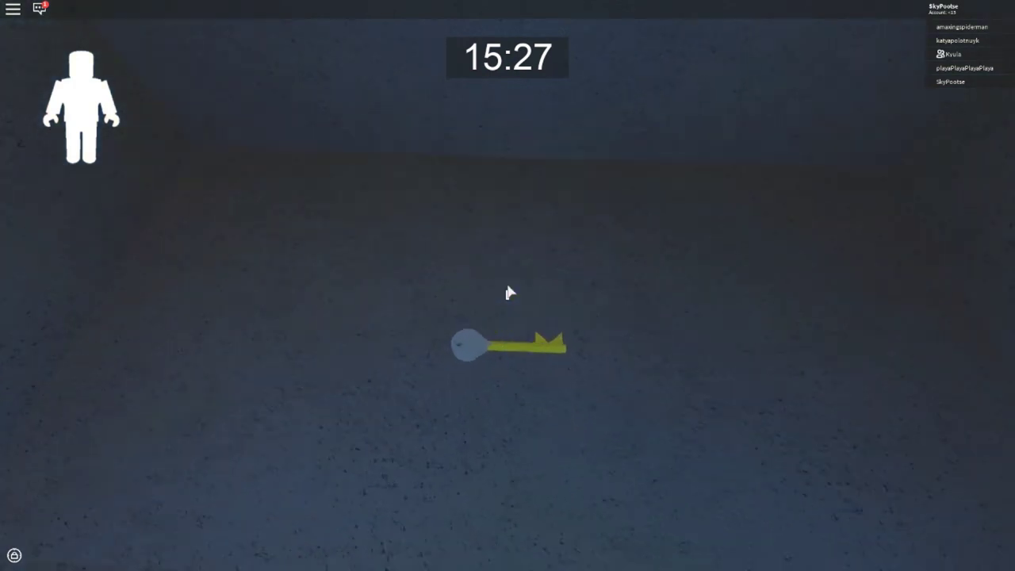
- Grab the safe key from the pool floor and cross the yard to the crate stack
left_click(507, 294)
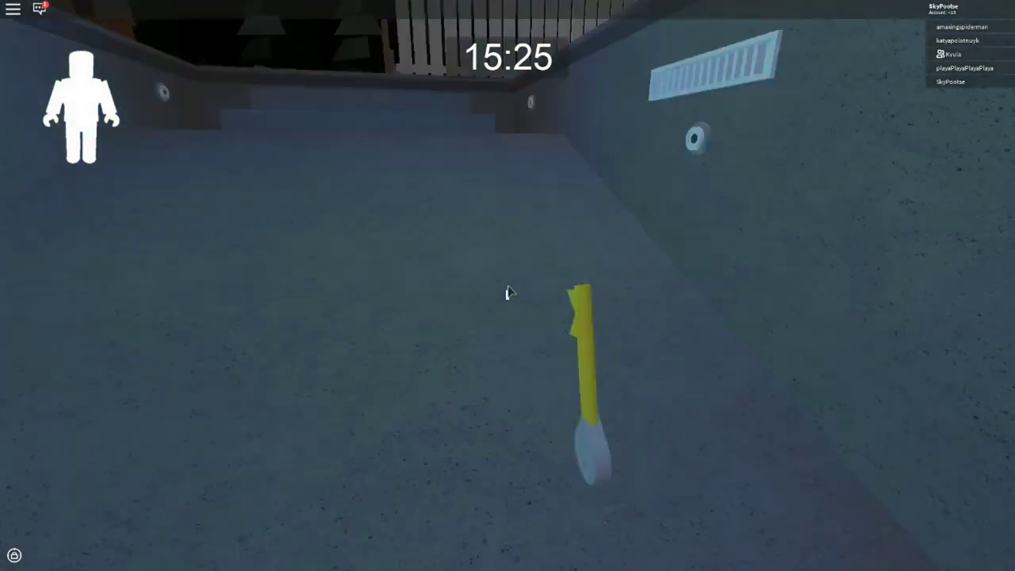
key("w")
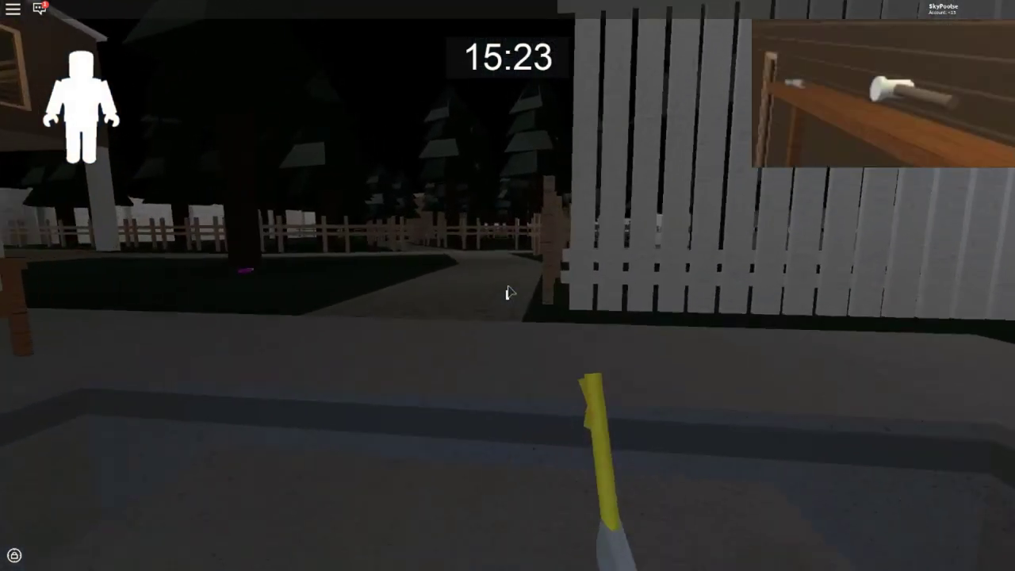
key("w")
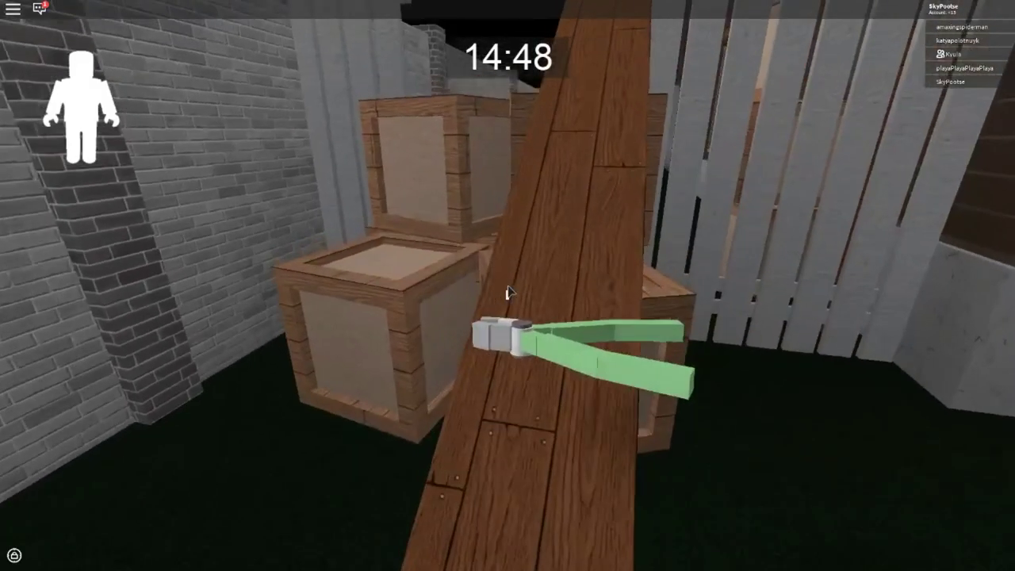
key("w")
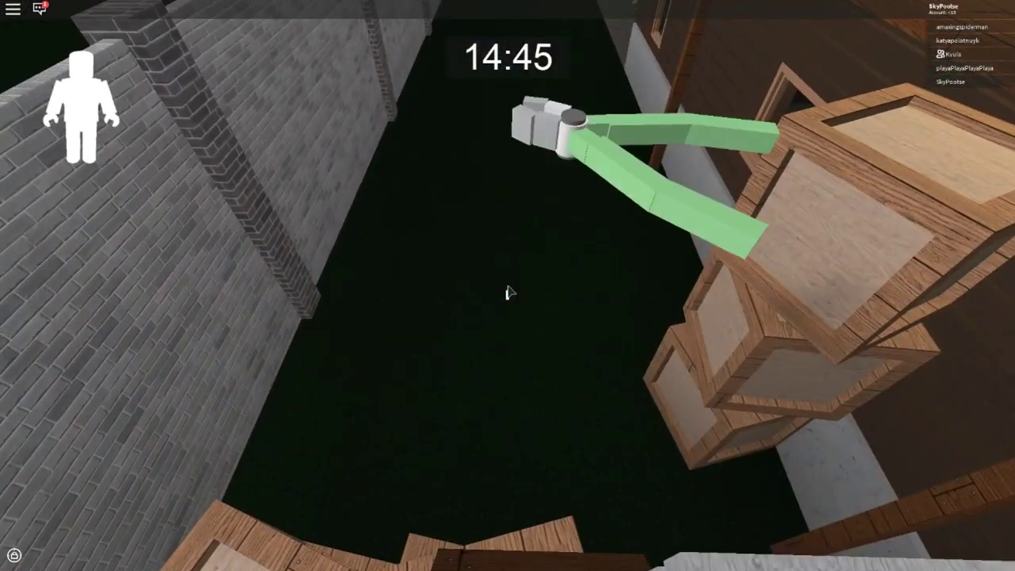
key("w")
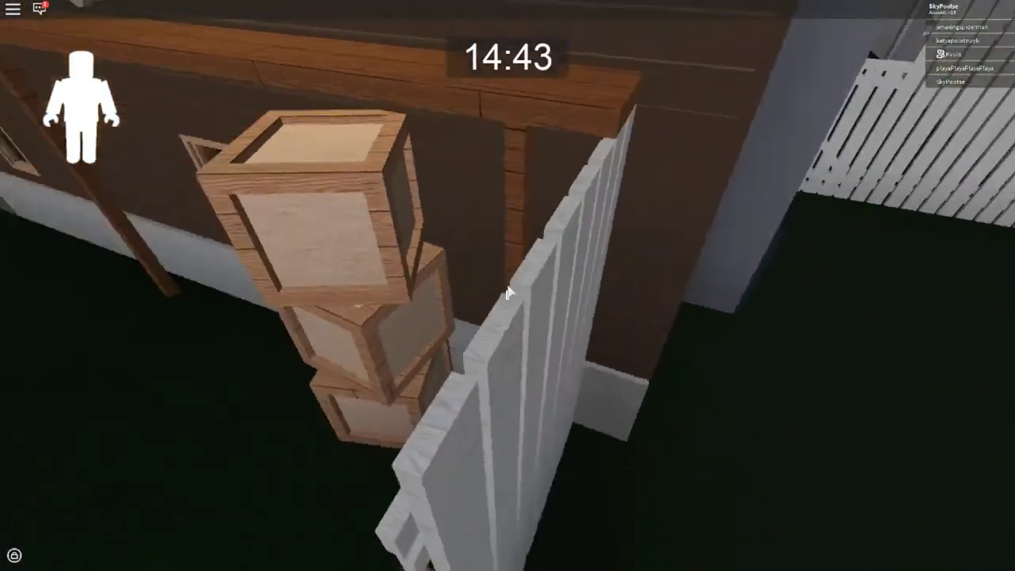
- Climb the crates, take the hammer from the ledge, and follow the fenced path to the gate
left_click_drag(507, 294, 508, 294)
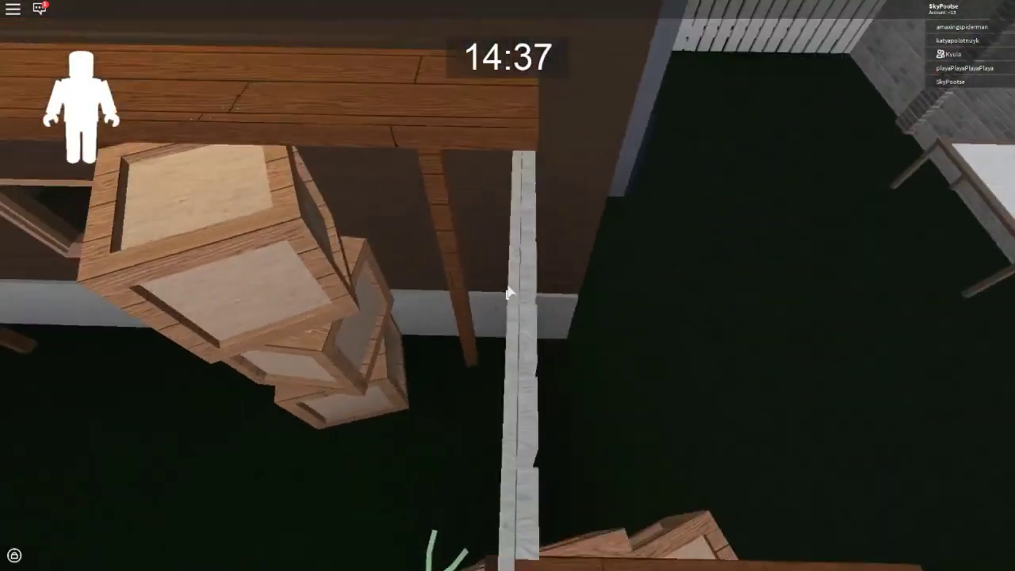
left_click_drag(508, 293, 509, 293)
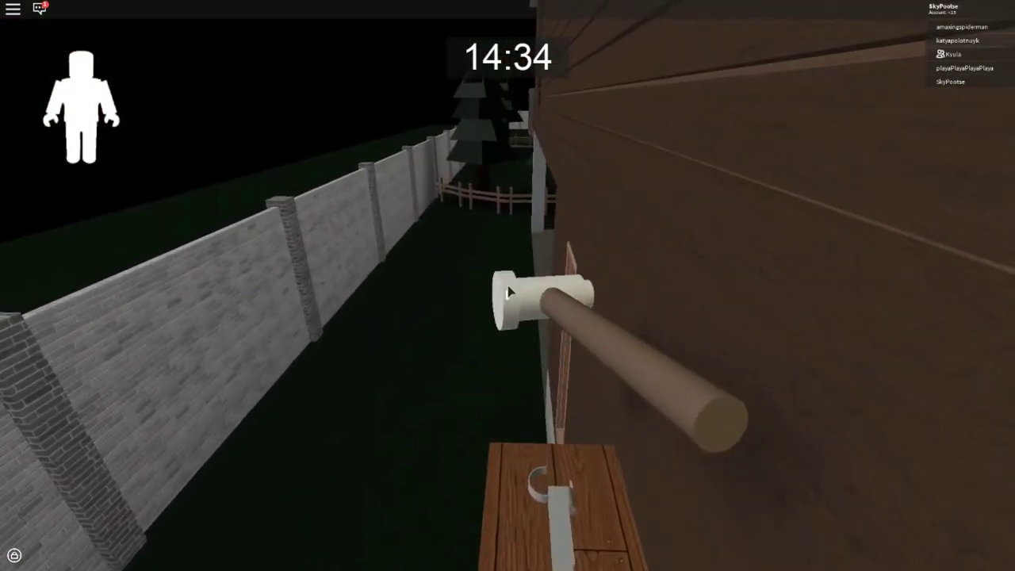
left_click_drag(508, 293, 509, 293)
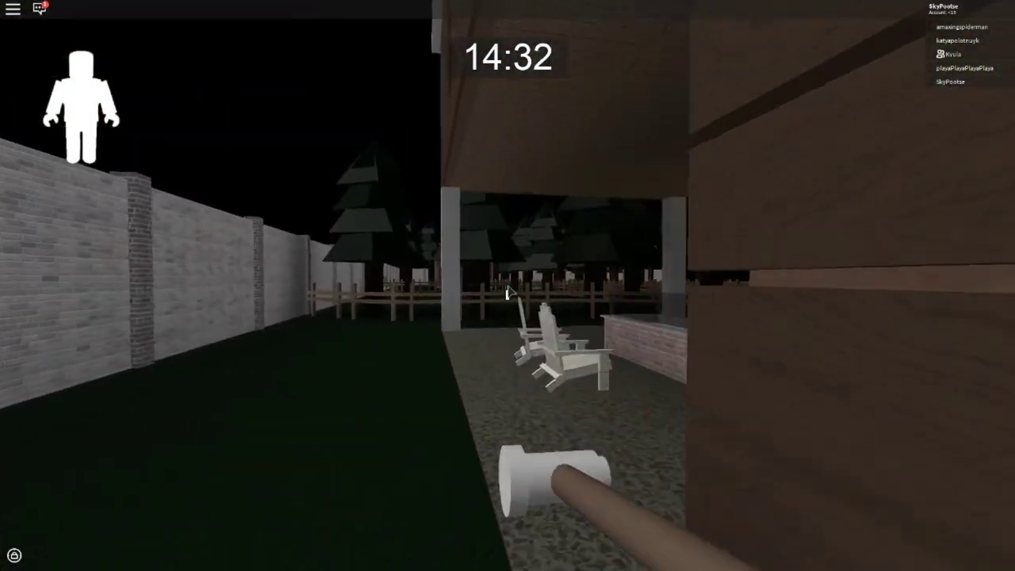
key("w")
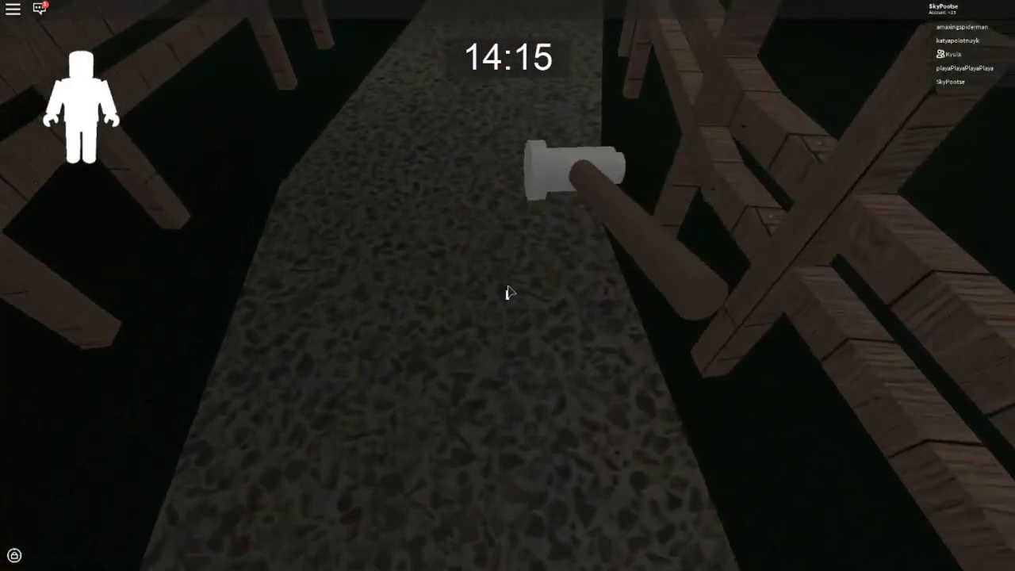
key("w")
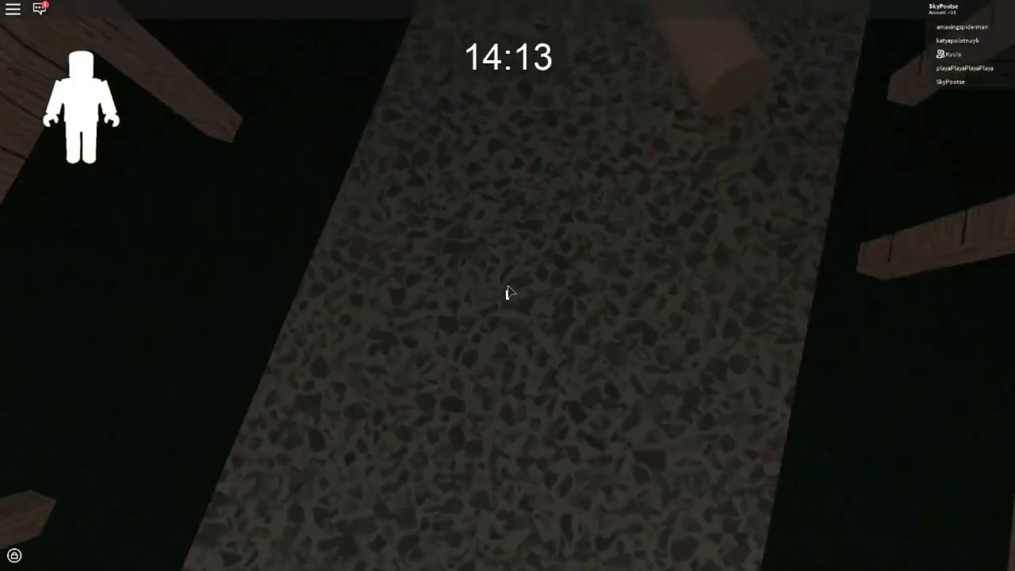
key("w")
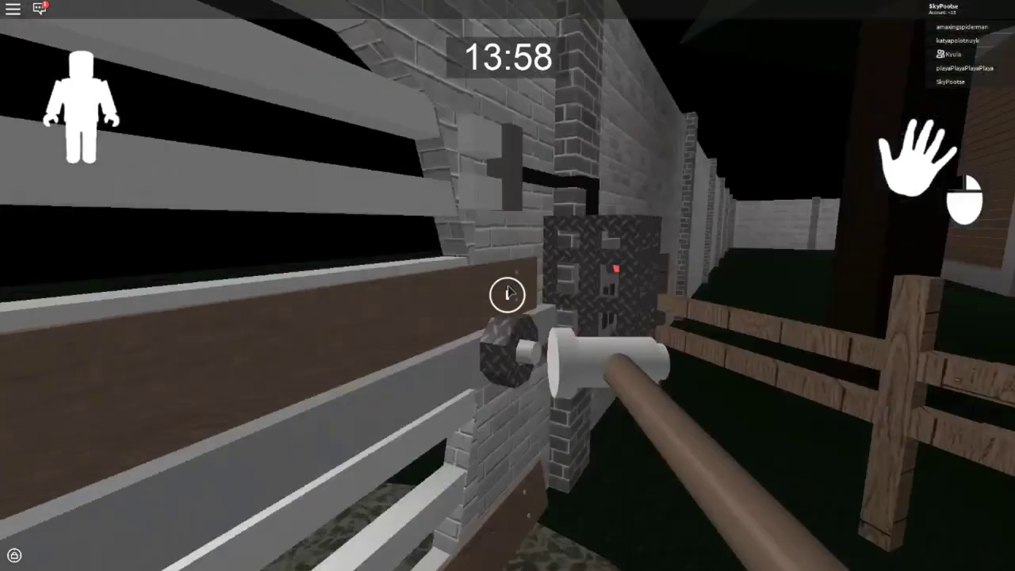
- Enter through the wooden double doors, open the peg-panel door with E, and head back out
key("w")
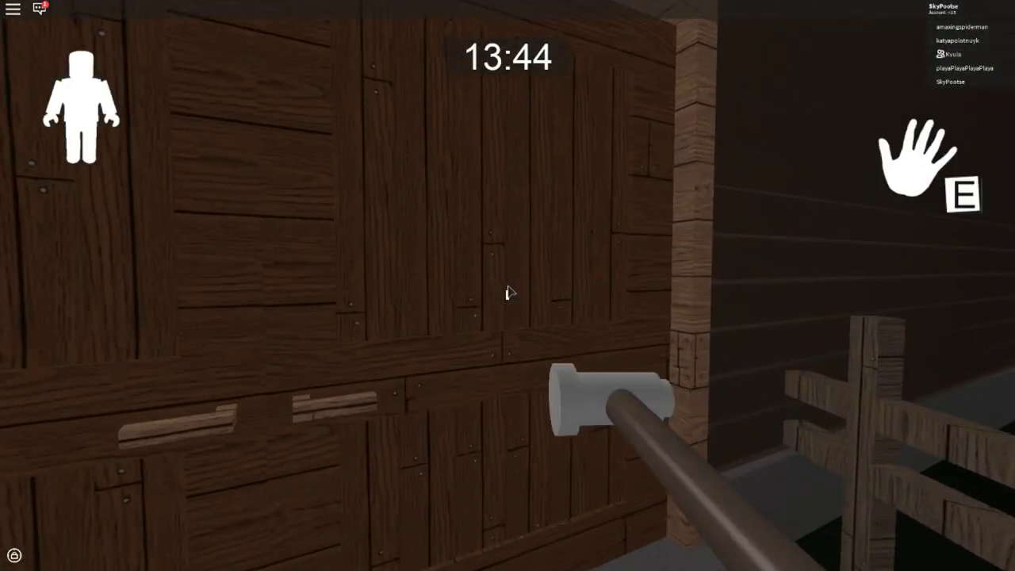
key("w")
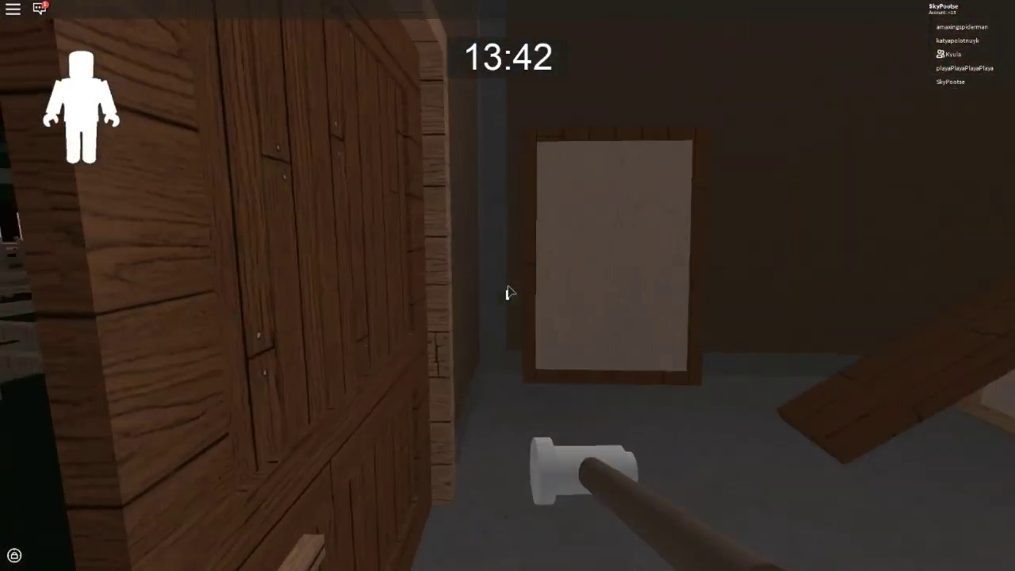
key("w")
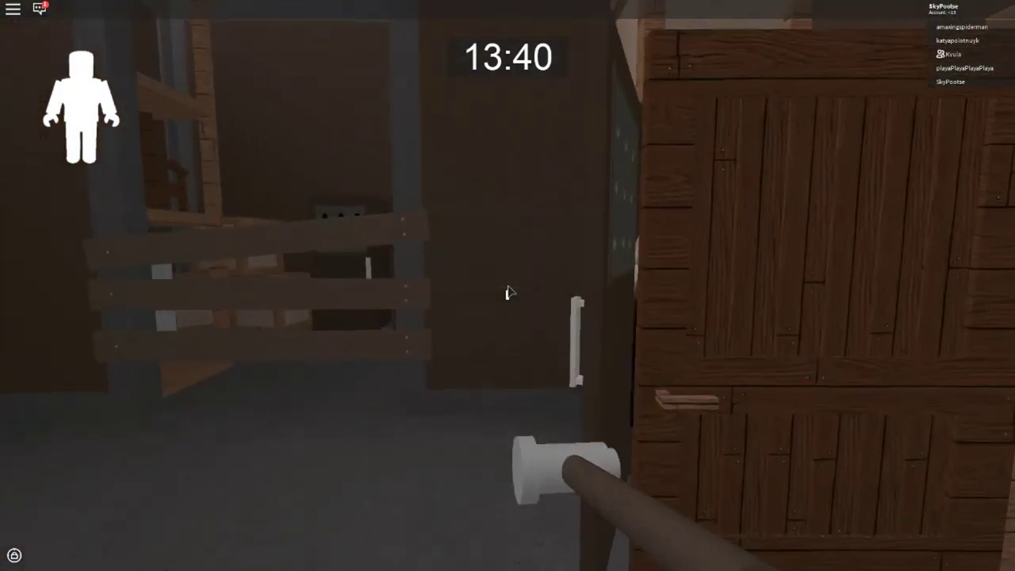
key("w")
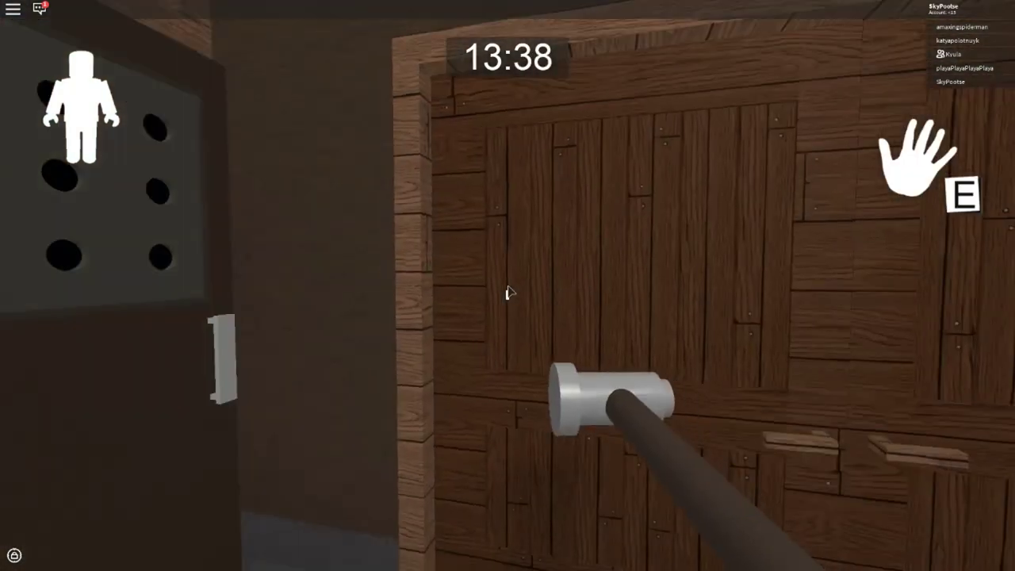
key("e")
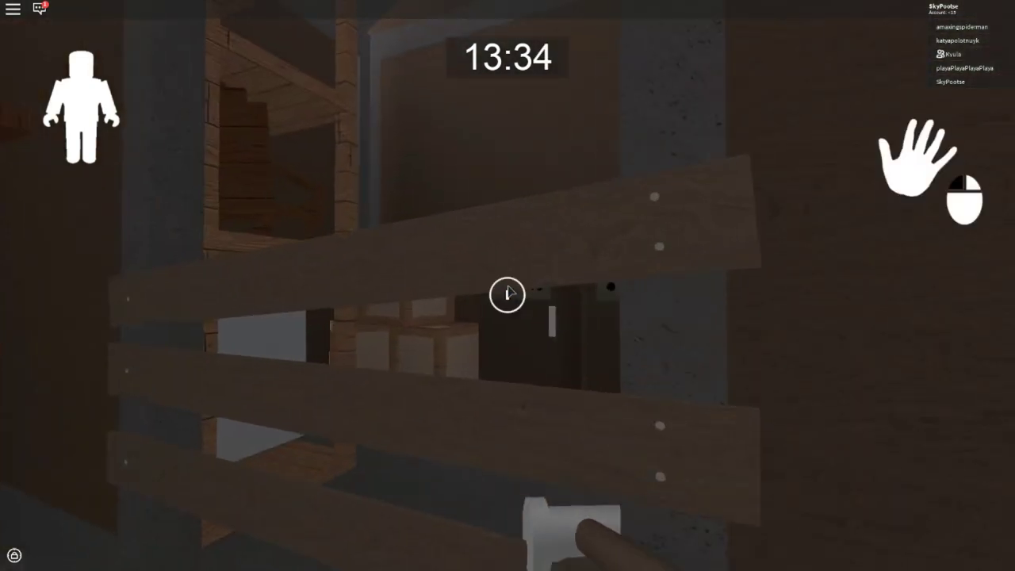
key("w")
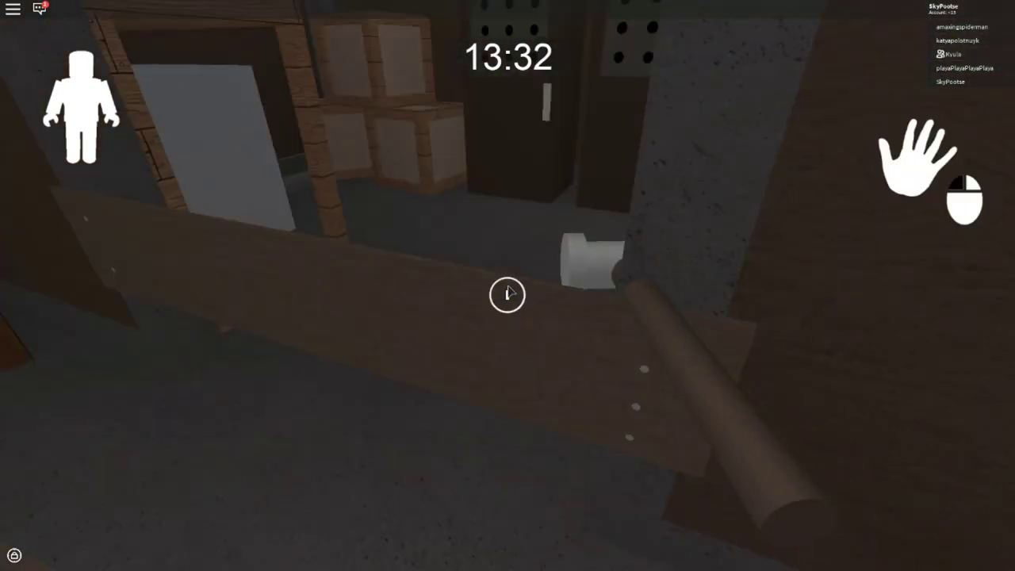
key("w")
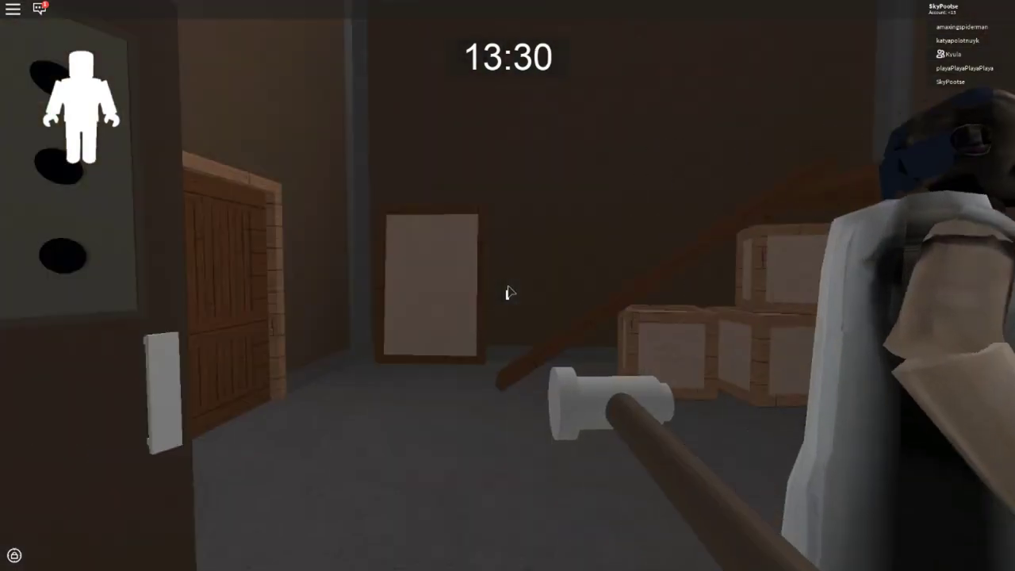
key("w")
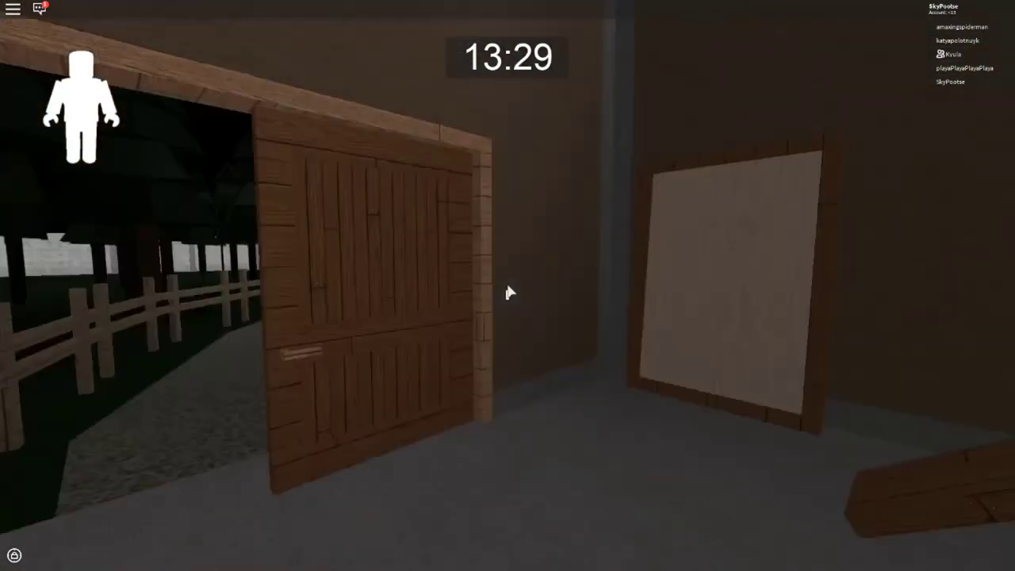
key("w")
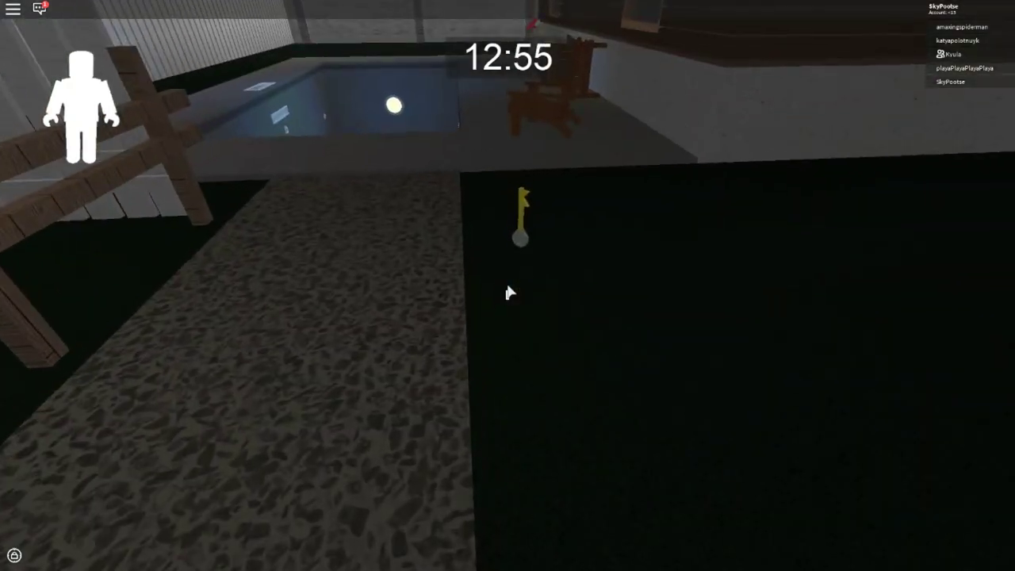
- Carry the safe key along the fenced gravel path past the porch to the wrench box
key("w")
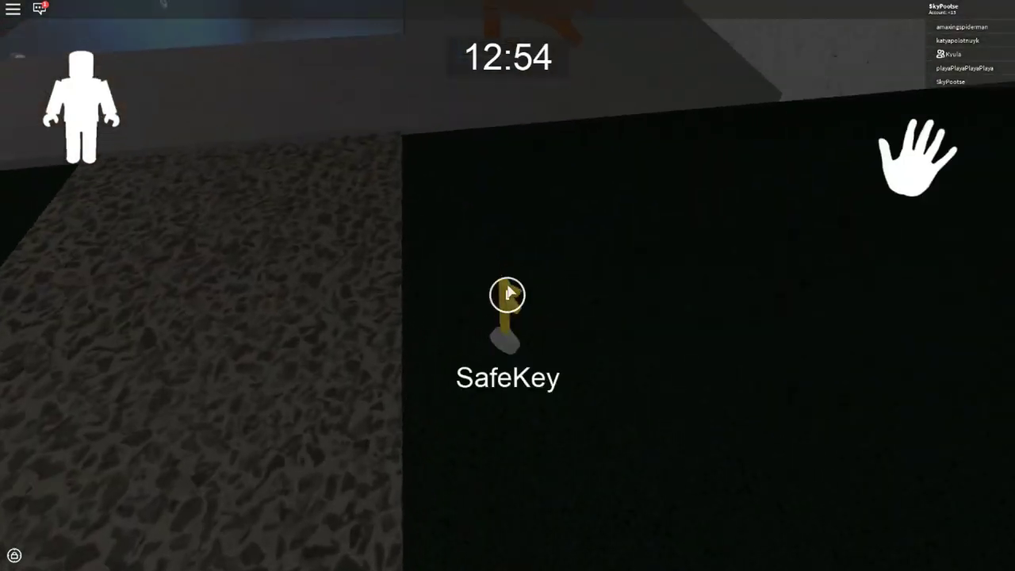
key("w")
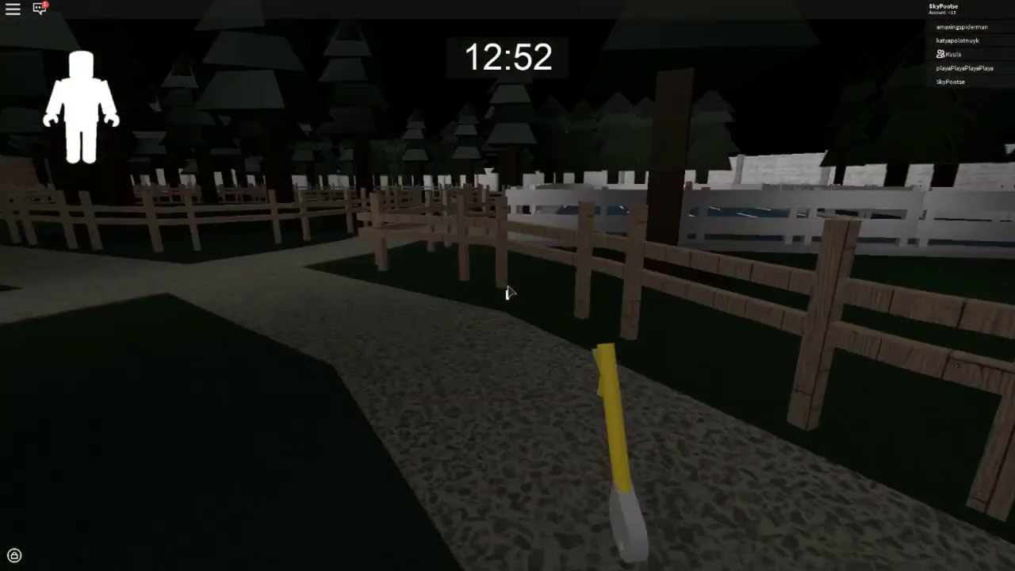
key("w")
key("w")
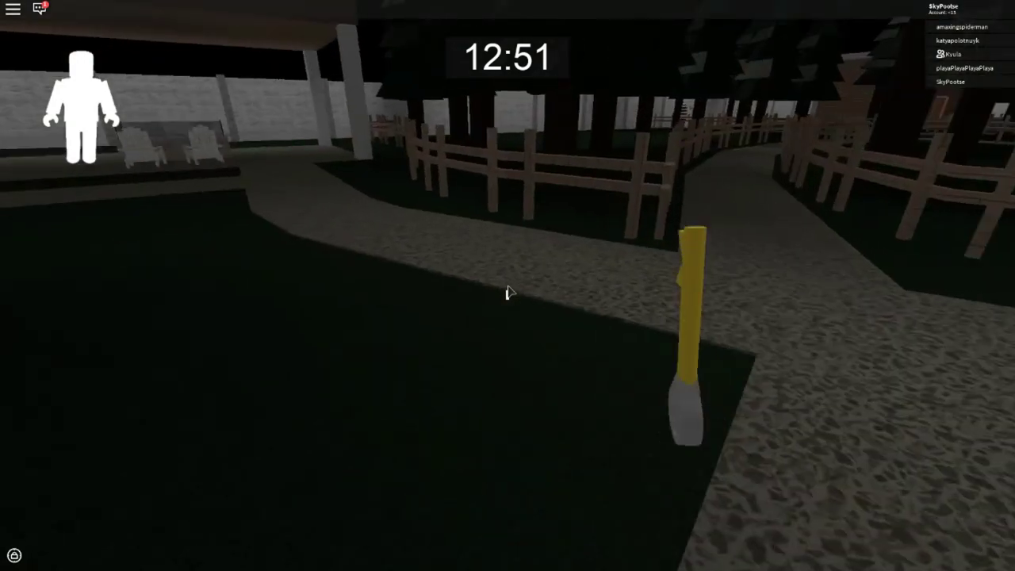
key("w")
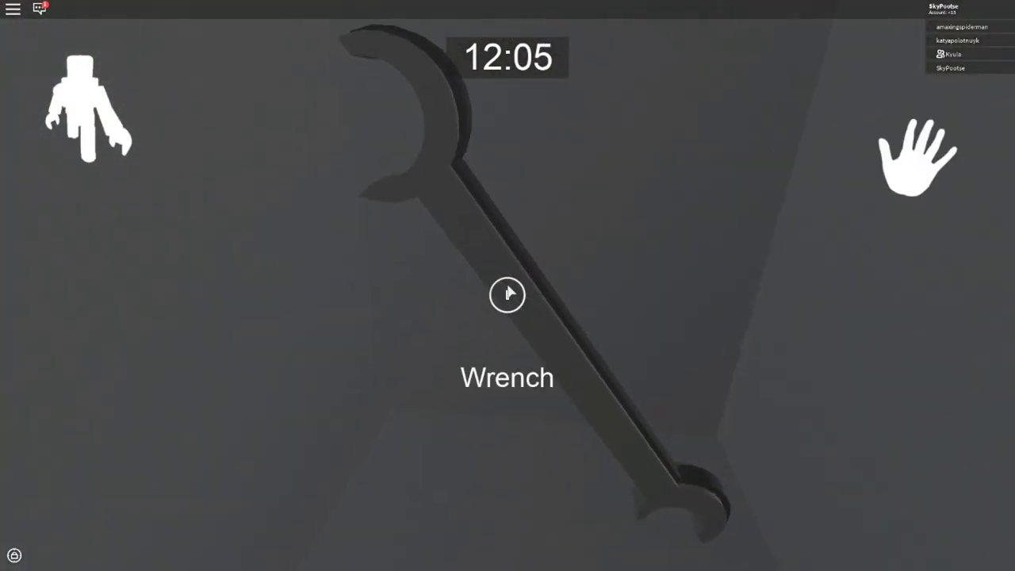
- Take the wrench and carry it through the slatted gate and along the brick wall
left_click(508, 294)
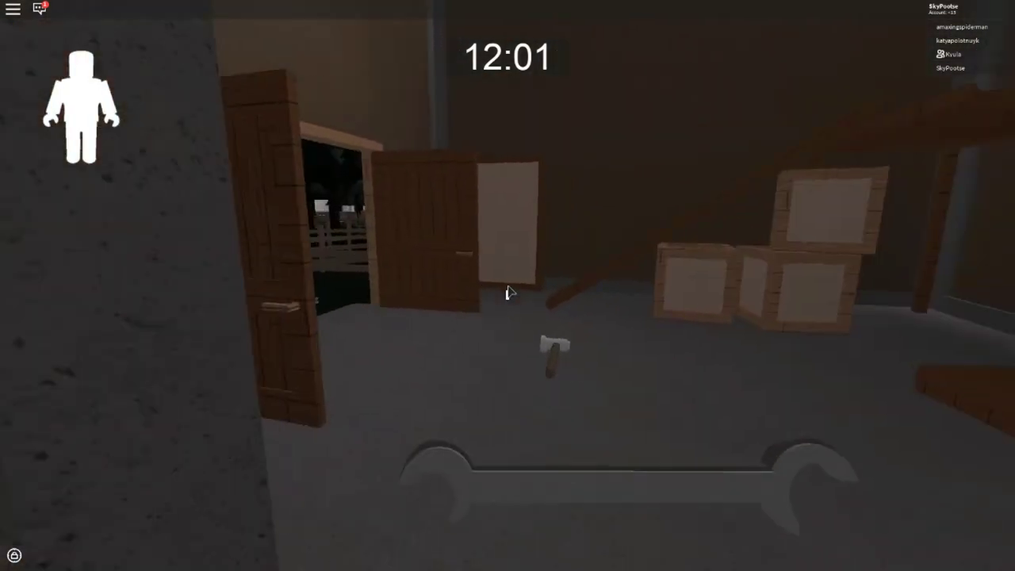
key("w")
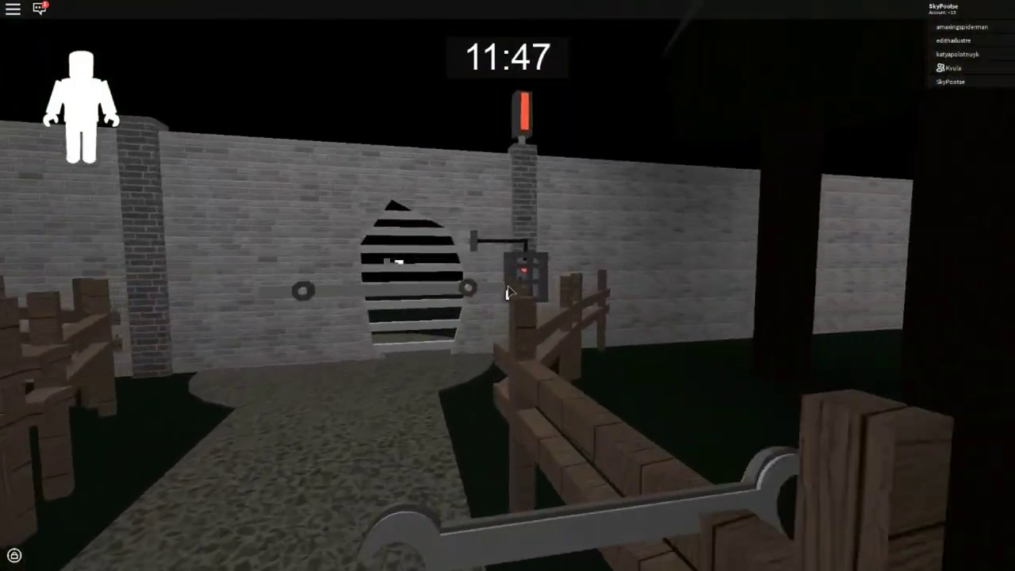
key("w")
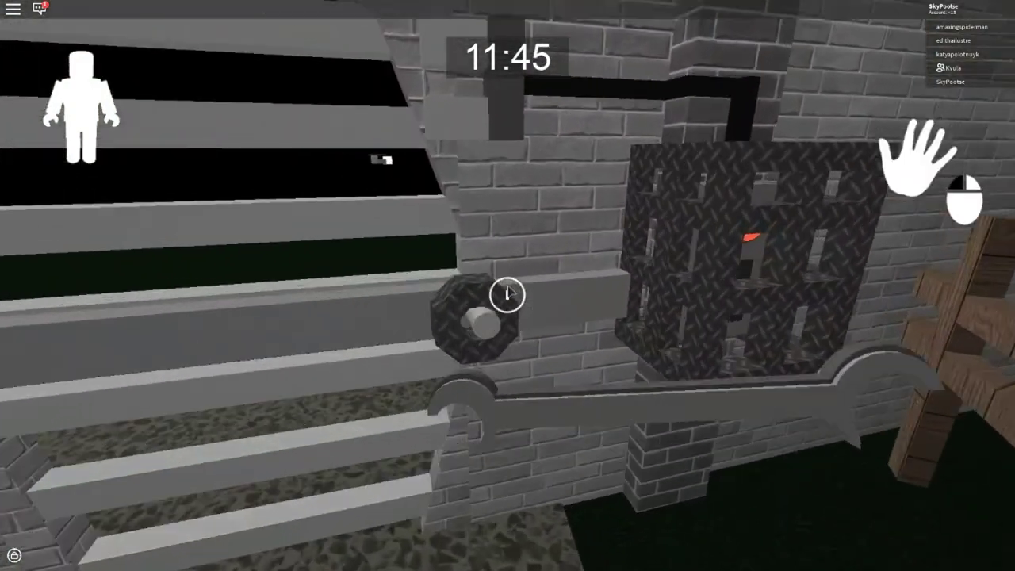
key("w")
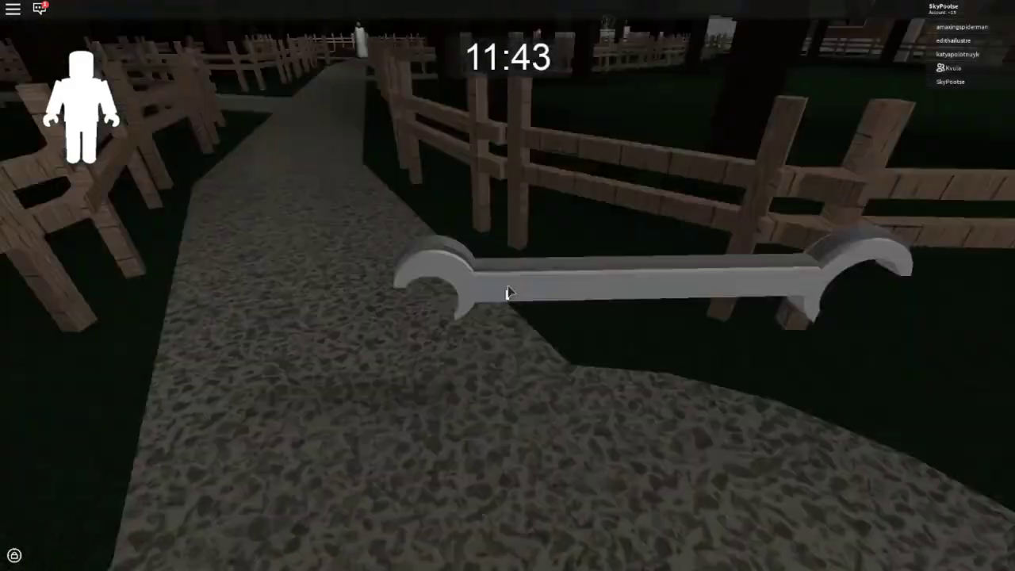
key("w")
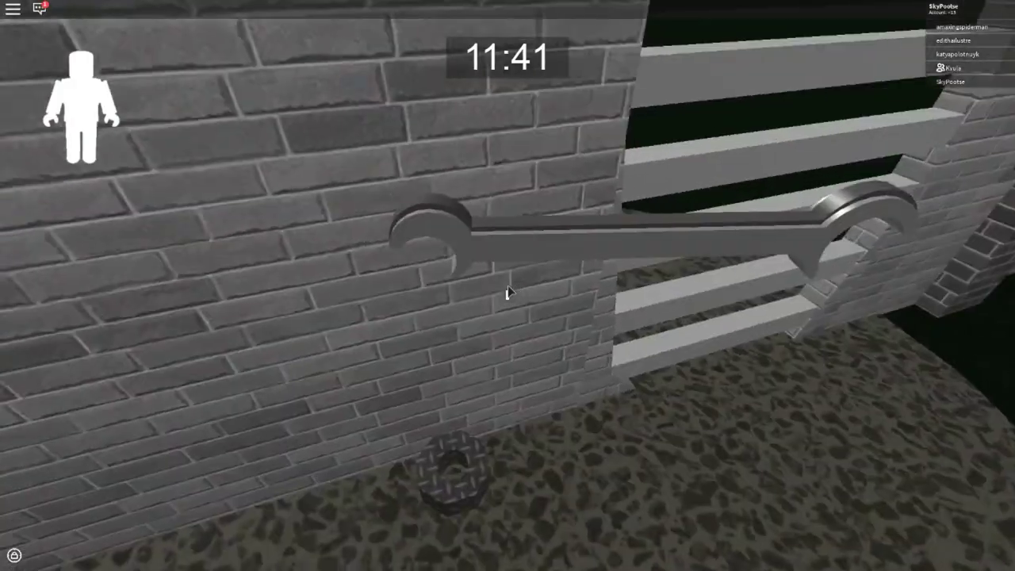
key("w")
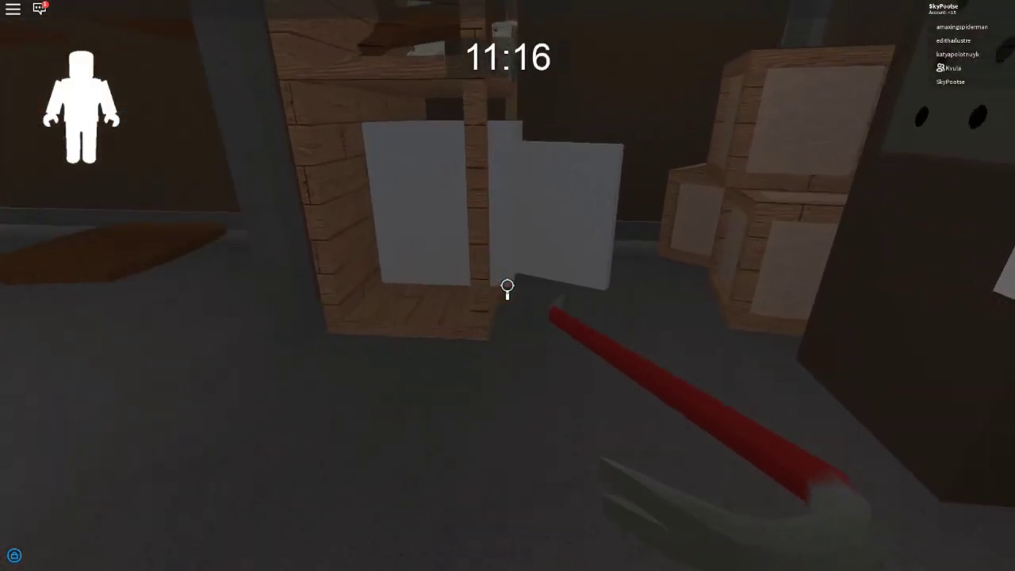
- Head out through the open double doors, past the switch box toward the window
key("w")
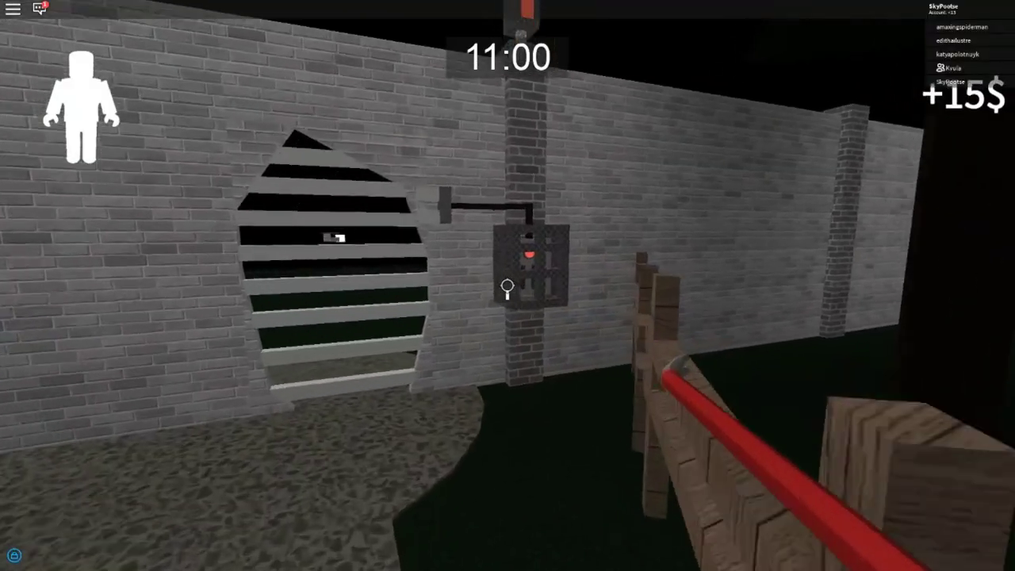
key("w")
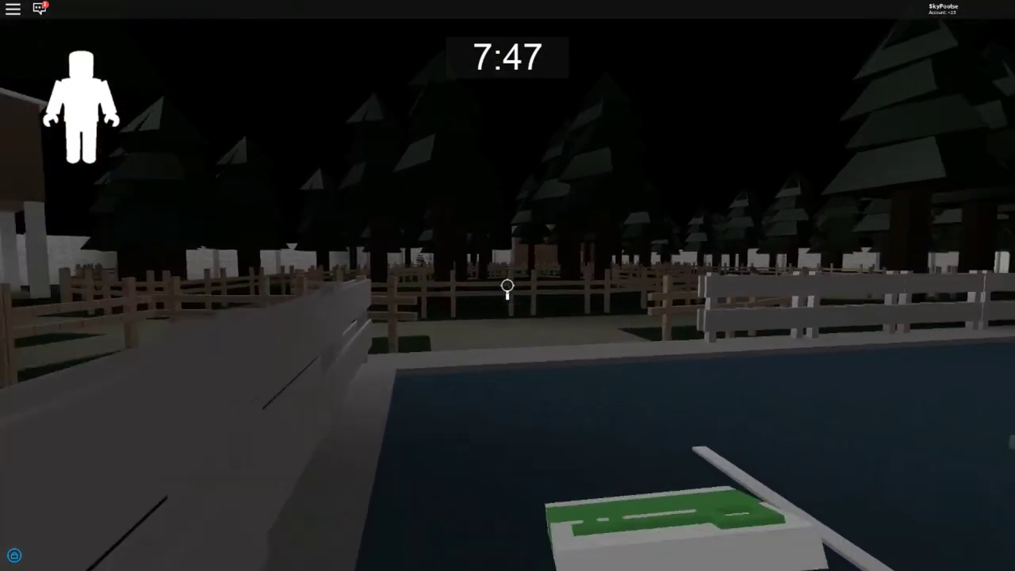
- Carry the key card up the fence path, activate the wall panel, and walk out the opened exit
key("w")
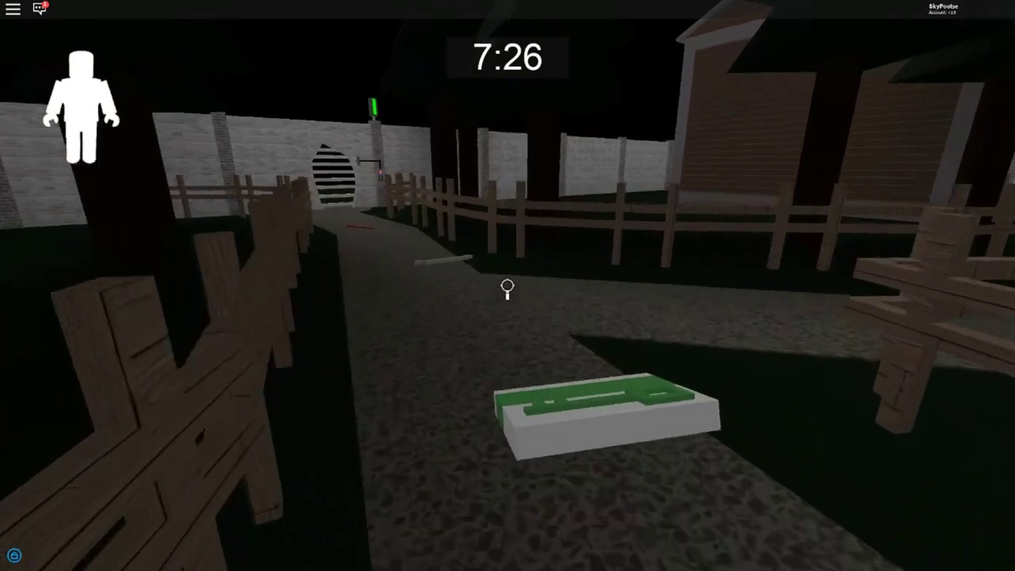
key("w")
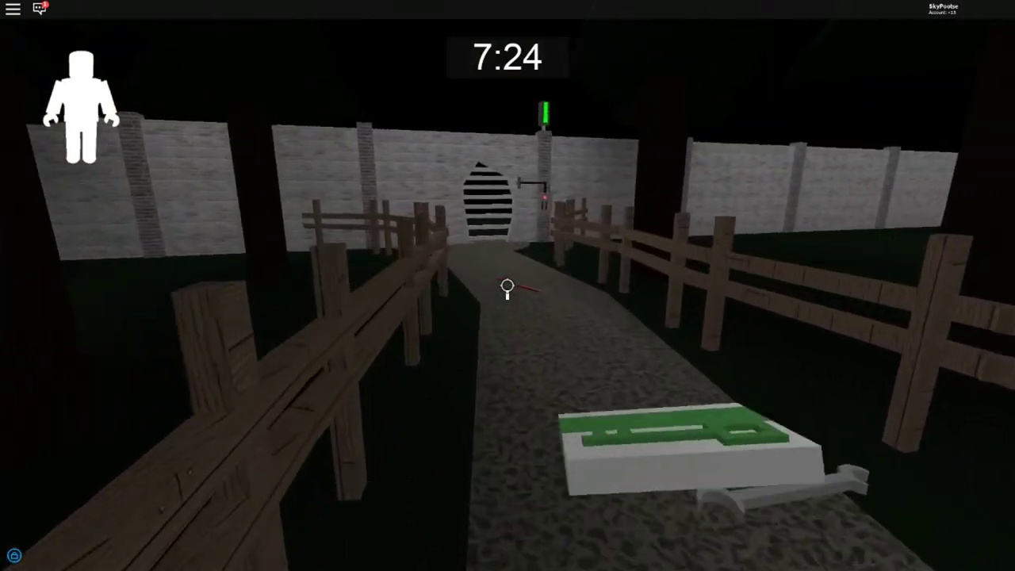
key("w")
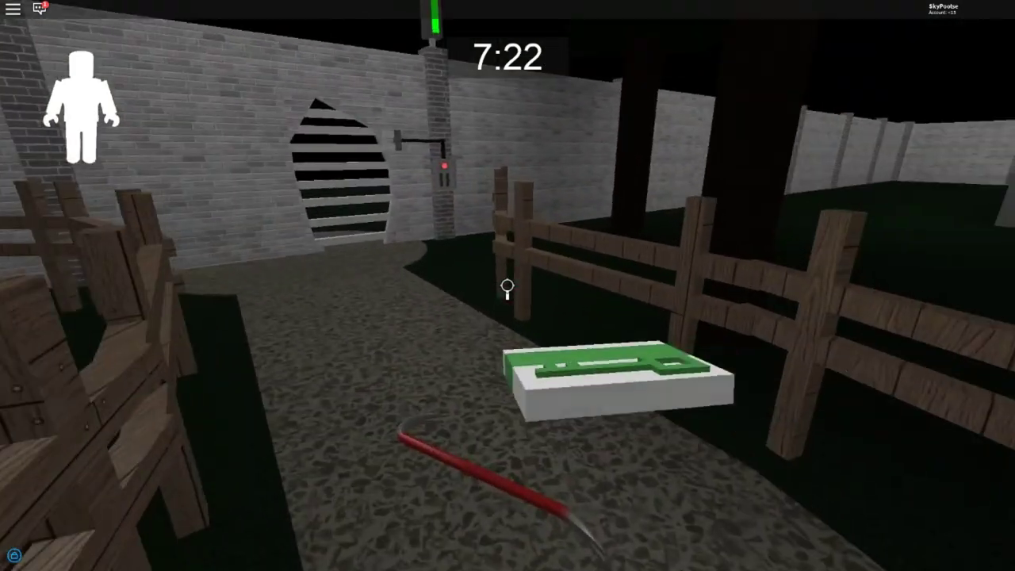
key("w")
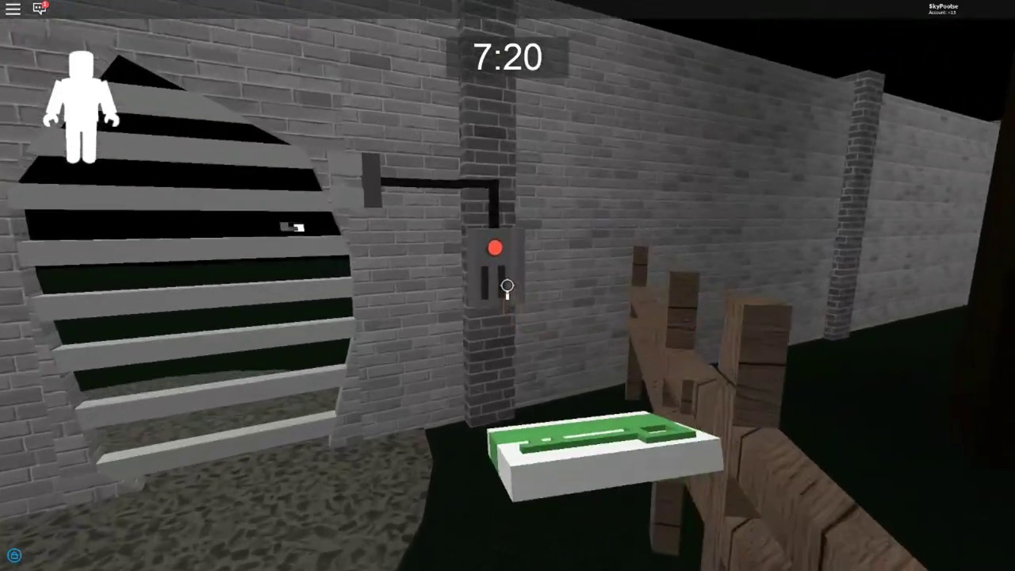
left_click(507, 285)
key("w")
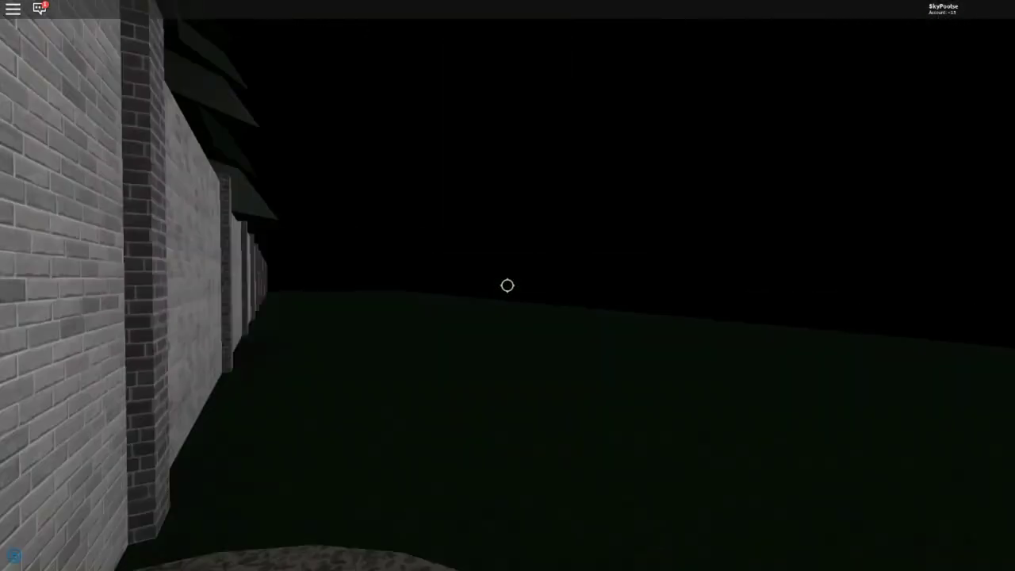
- Run out of the lobby door into the yard and start following the other player
key("w")
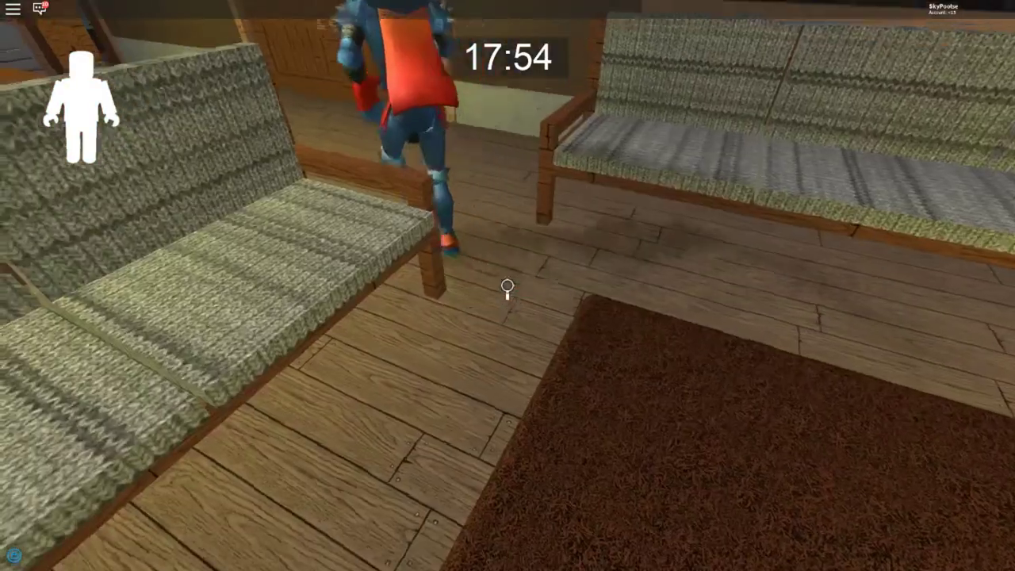
key("w")
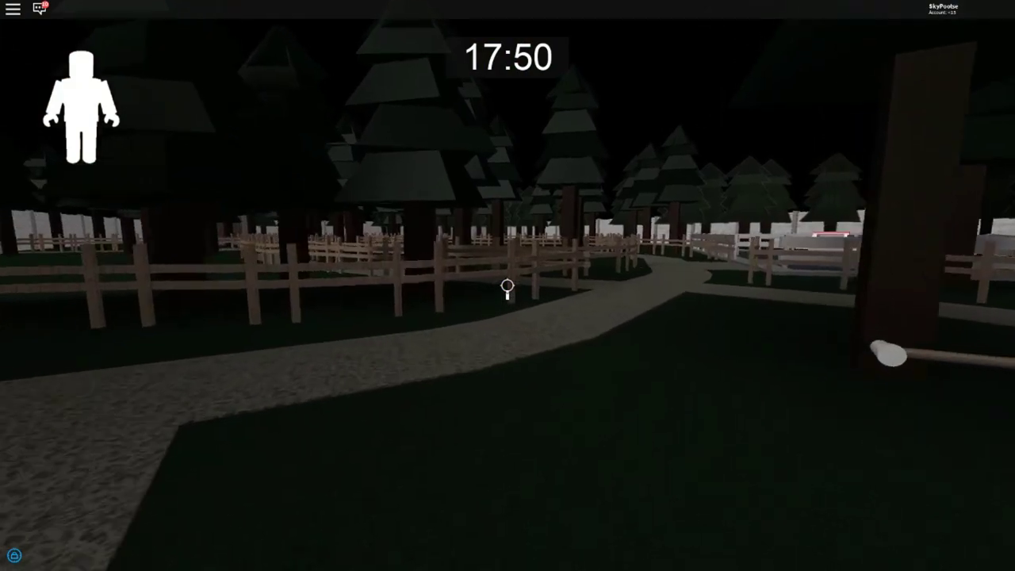
key("w")
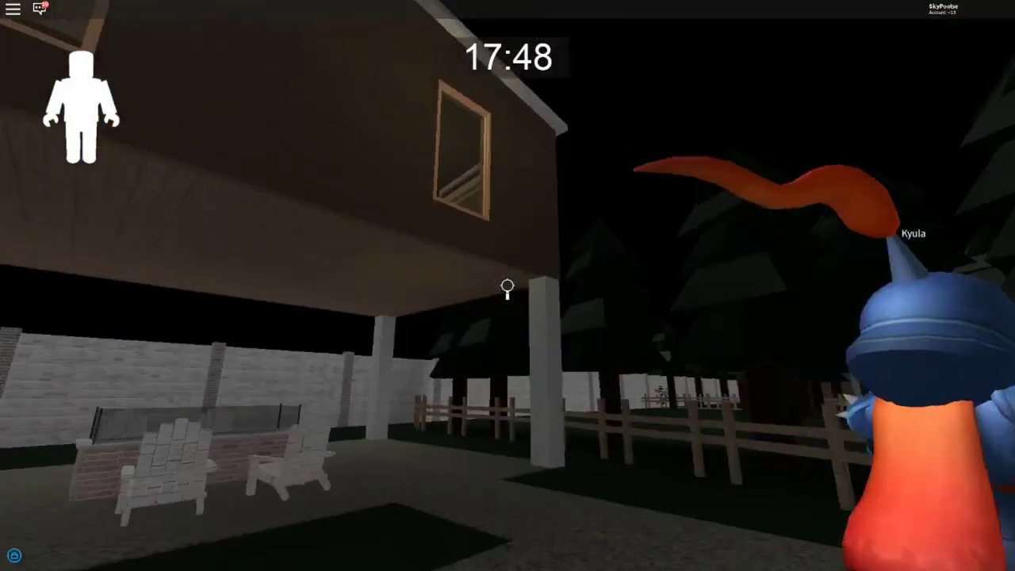
key("w")
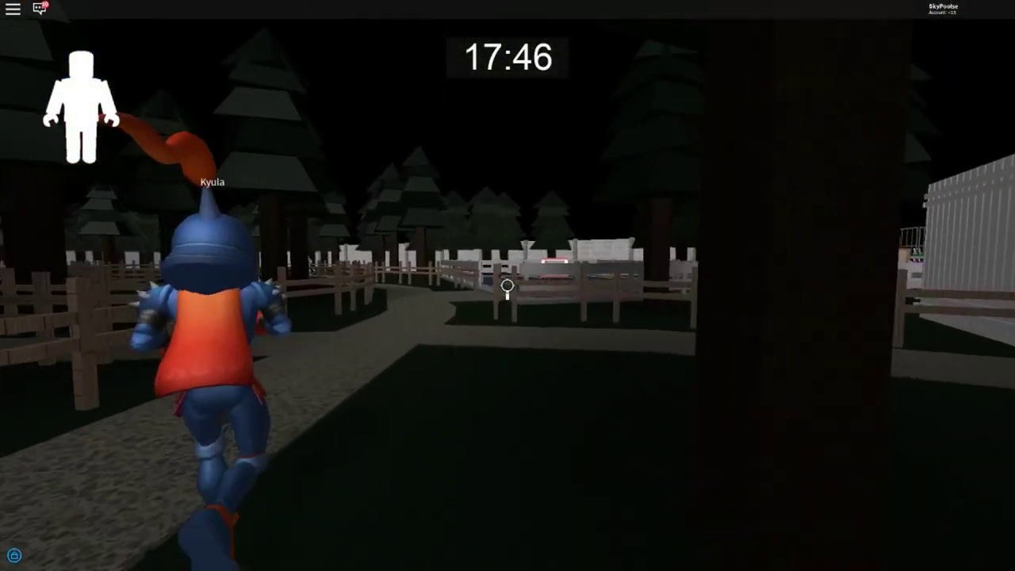
key("w")
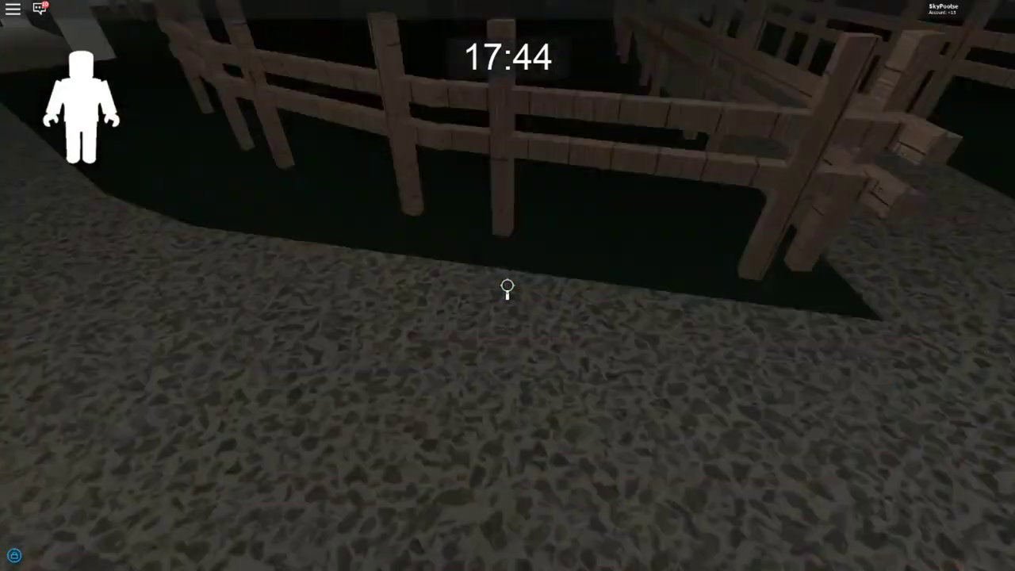
key("w")
key("w")
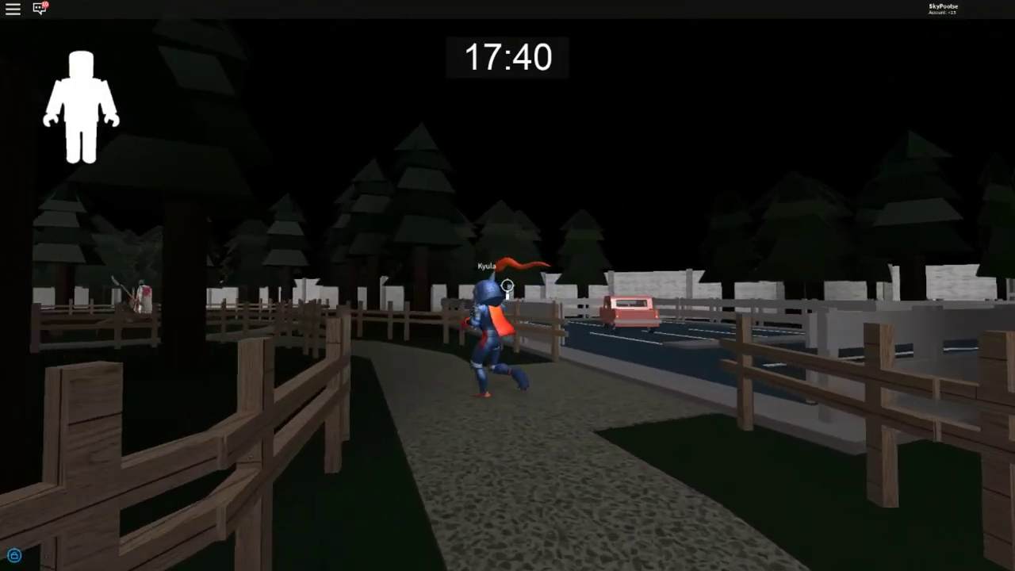
- Follow the gravel path past the fences into the clearing, then move away from Granny
key("w")
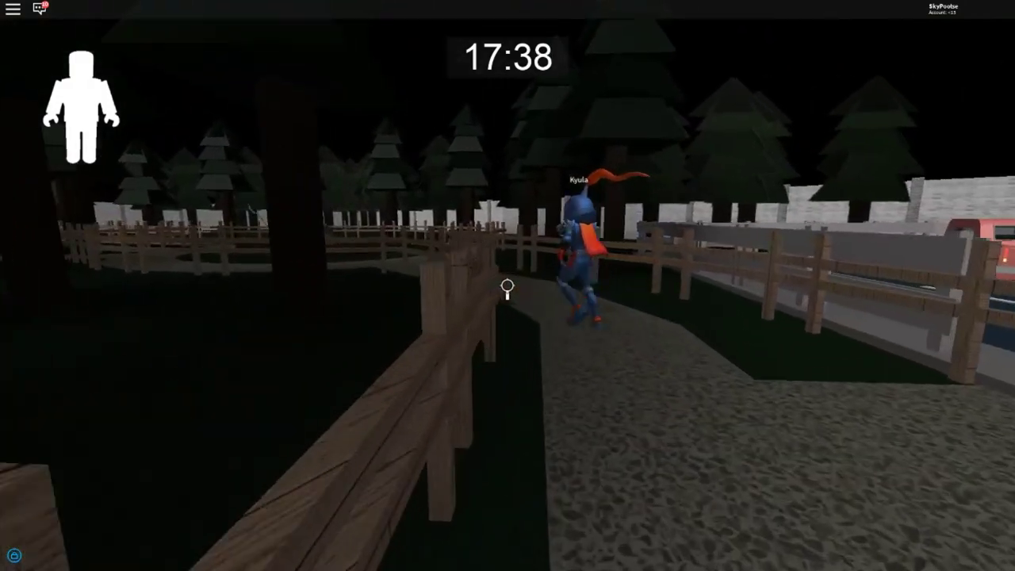
key("w")
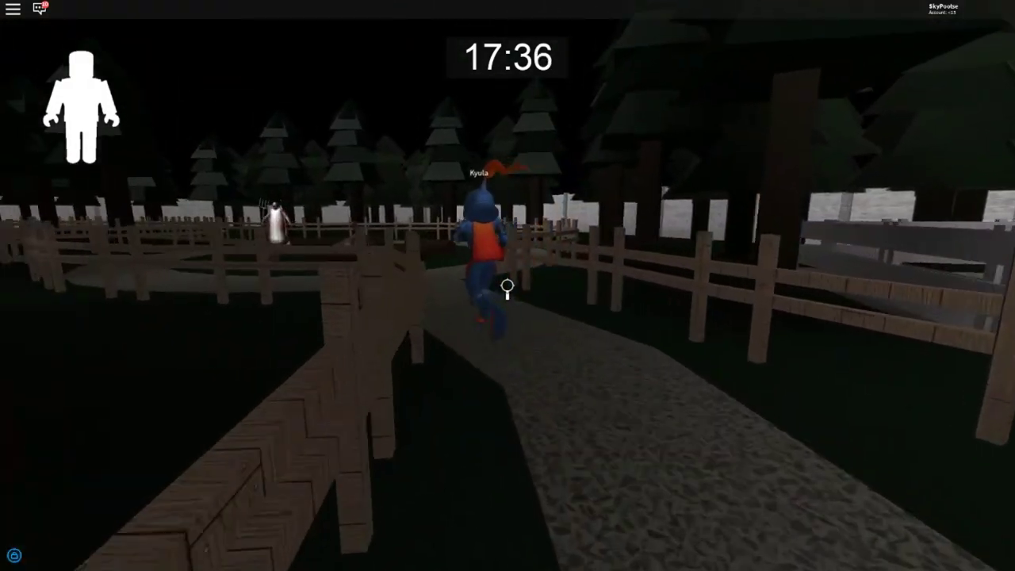
key("w")
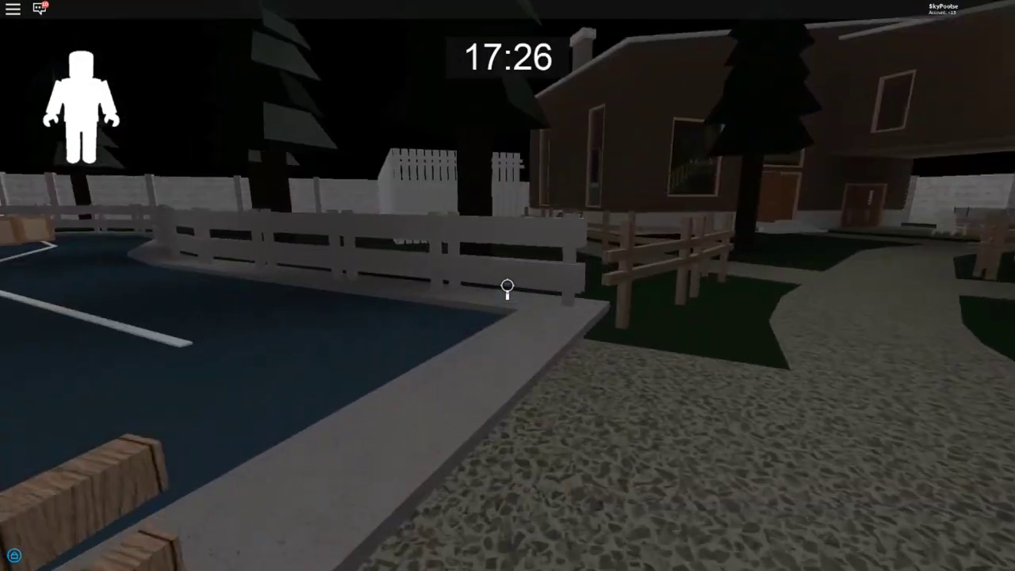
key("w")
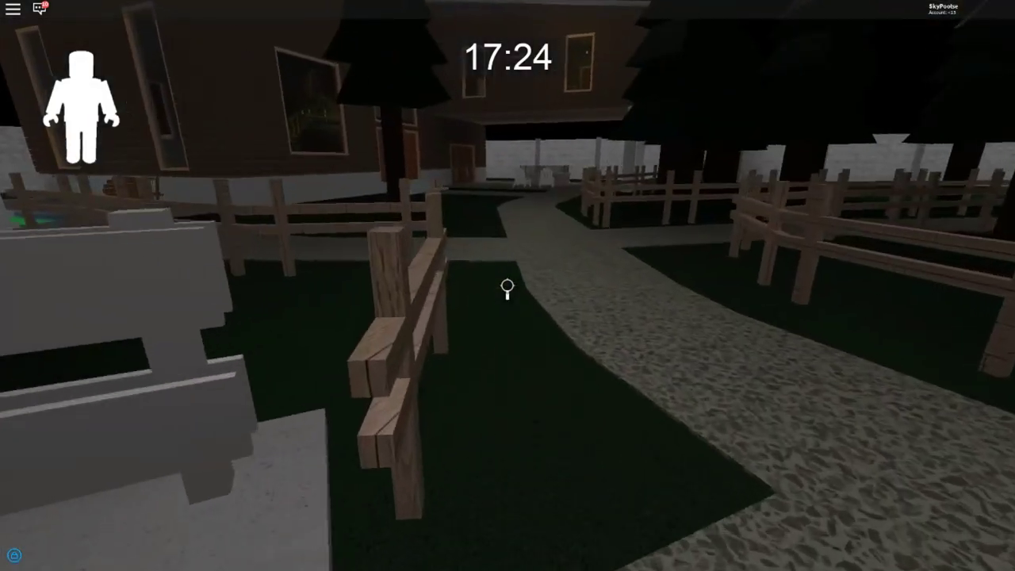
key("w")
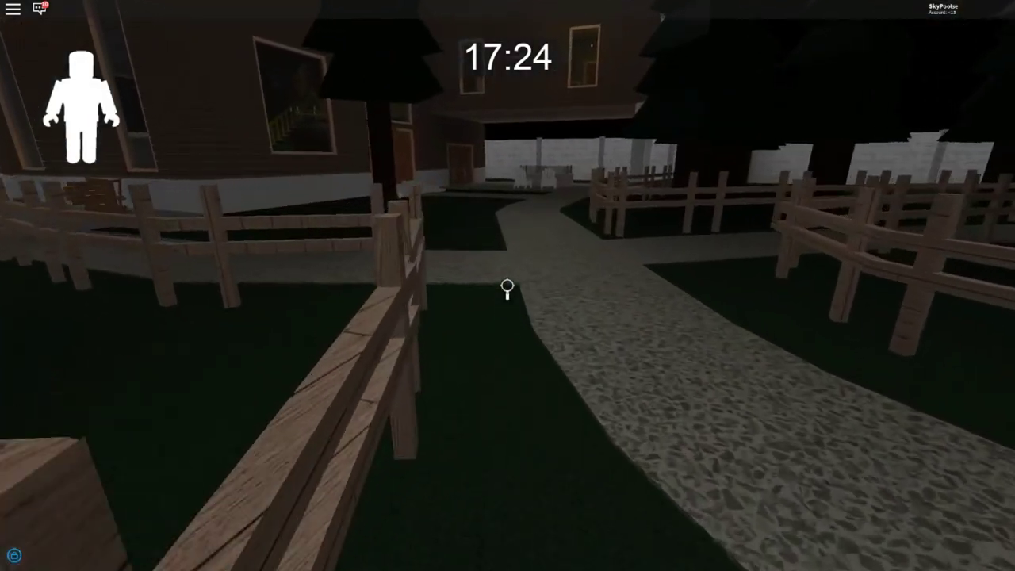
key("w")
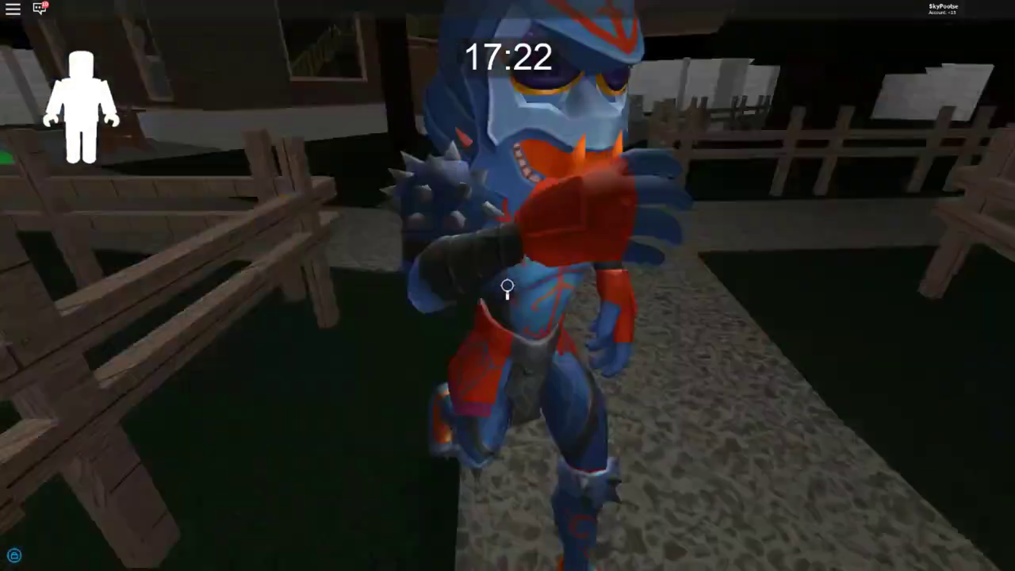
key("w")
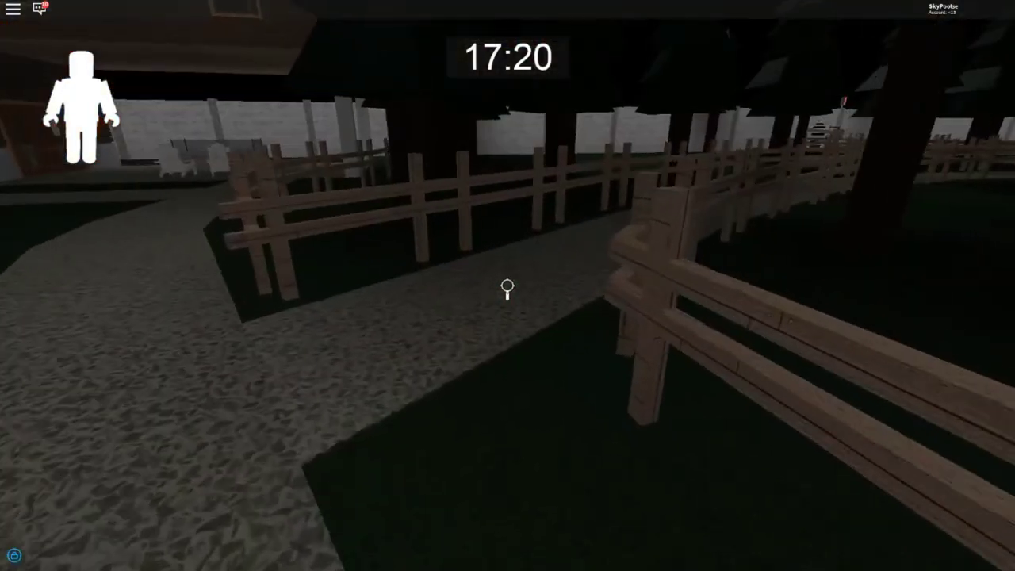
- Open and close the game menu with Esc, then spin around to face Granny
key("Escape")
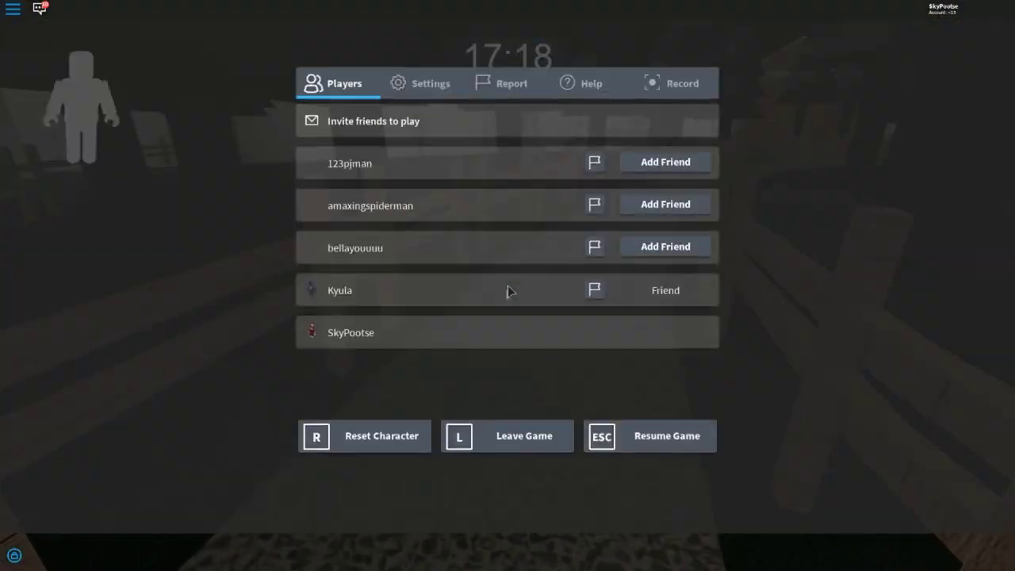
key("Escape")
key("w")
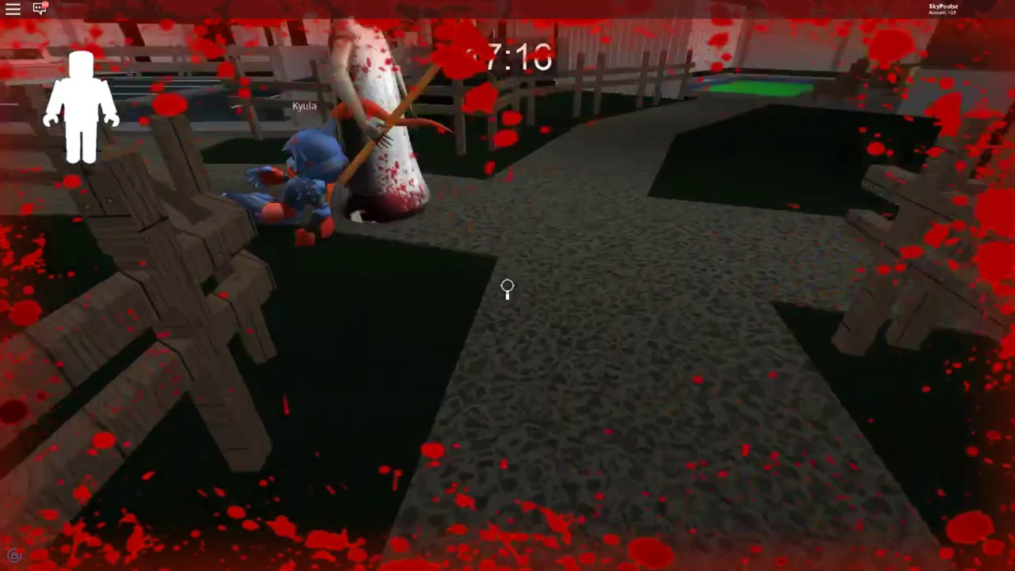